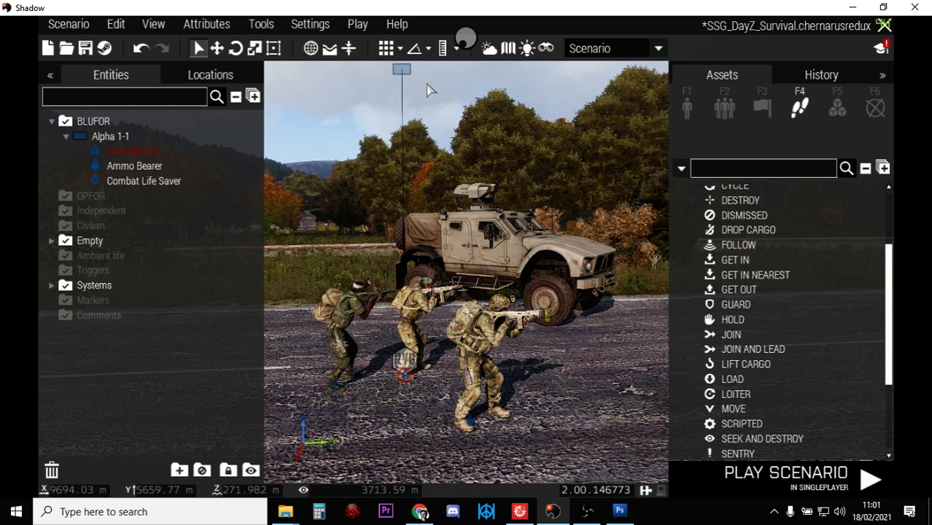
pyautogui.moveTo(596, 182); pyautogui.dragTo(610, 213, button='right')
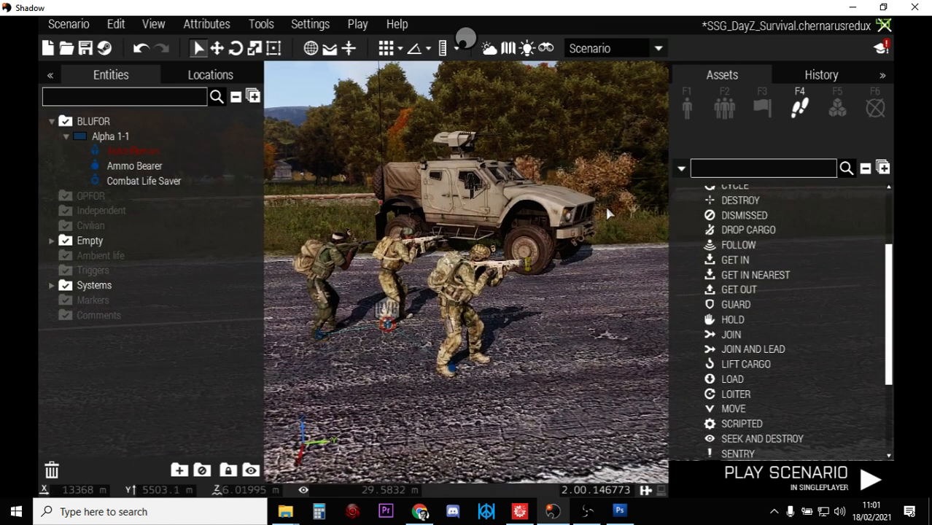
pyautogui.moveTo(550, 350); pyautogui.dragTo(540, 345, button='right')
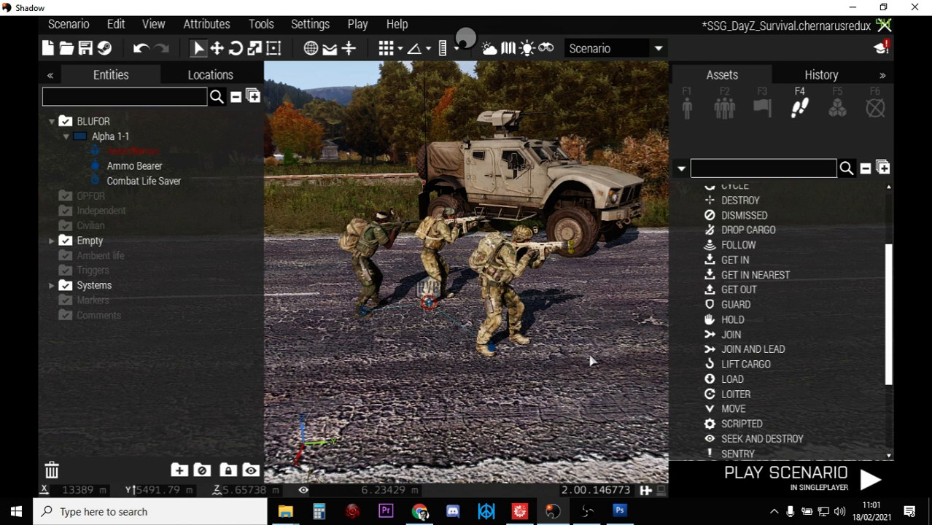
pyautogui.scroll(-4, 591, 360)
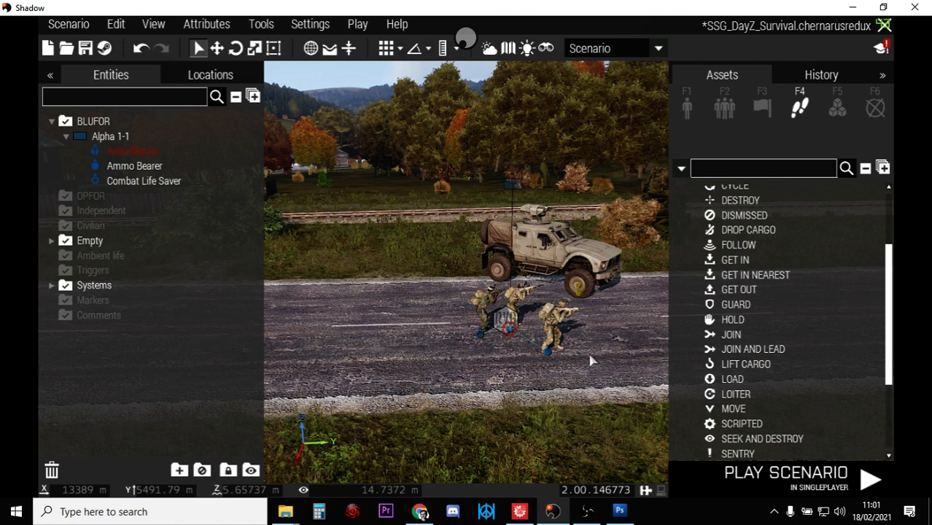
# On the map, relocate the camera to the airfield runway's southern end, just beside the 33 marking
pyautogui.press('m')
pyautogui.scroll(-4, 554, 269)
pyautogui.moveTo(385, 227)
pyautogui.mouseDown(button='right')
pyautogui.moveTo(533, 258)
pyautogui.moveTo(593, 253)
pyautogui.mouseUp(button='right')
pyautogui.moveTo(389, 190); pyautogui.dragTo(541, 247, button='right')
pyautogui.scroll(4, 446, 186)
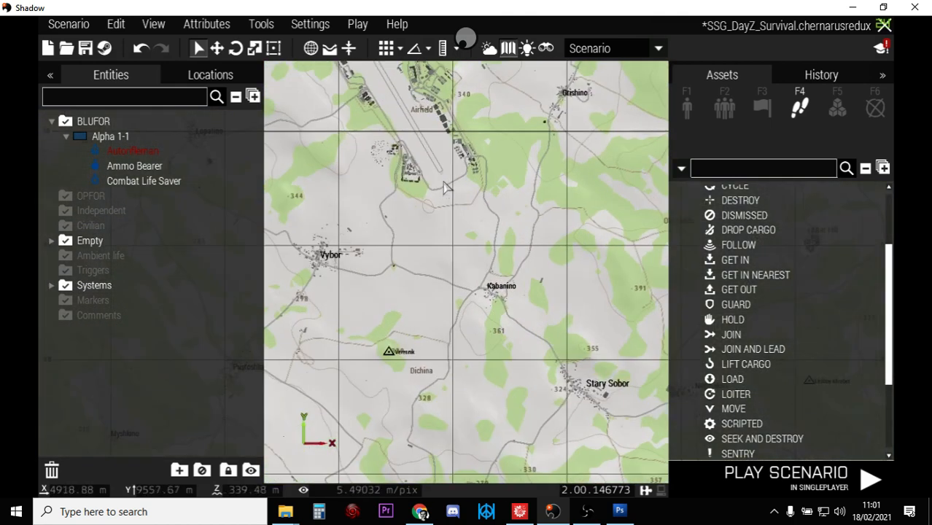
pyautogui.scroll(3, 441, 184)
pyautogui.scroll(6, 437, 186)
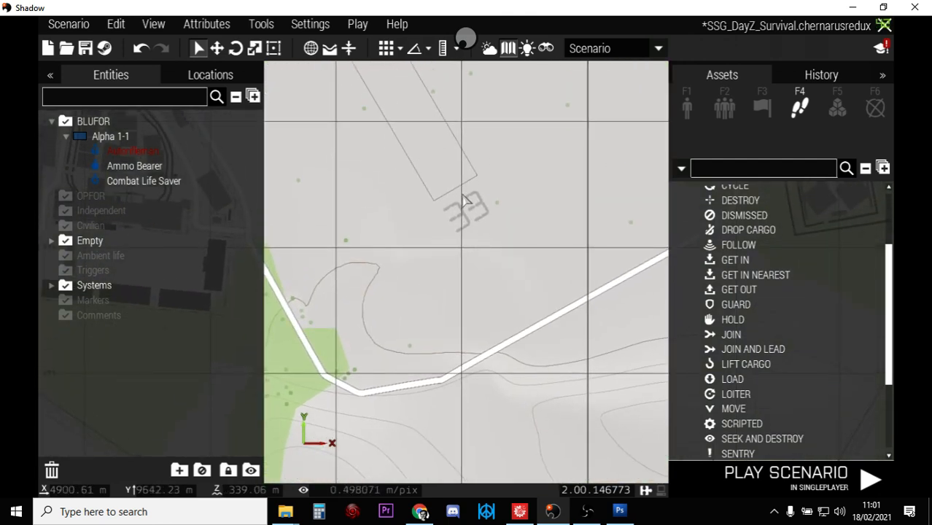
pyautogui.rightClick(464, 198)
pyautogui.click(473, 200)
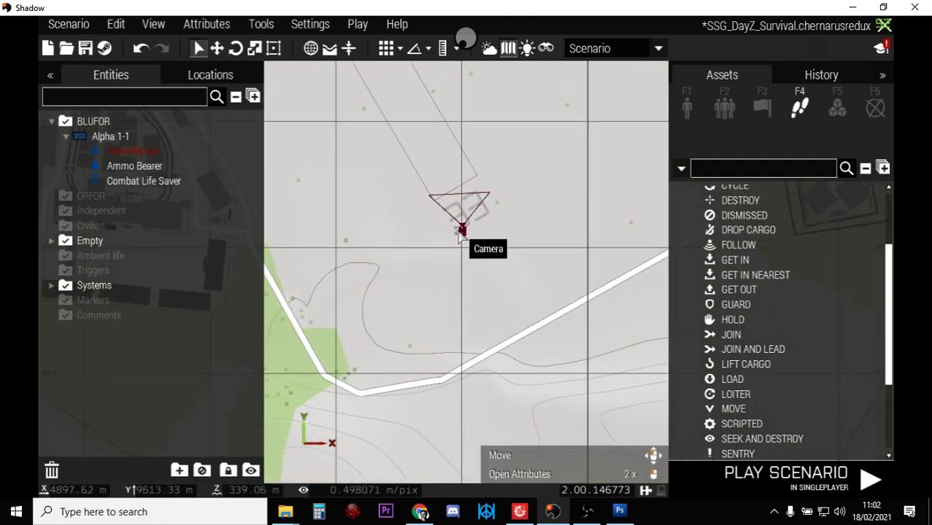
pyautogui.moveTo(460, 230); pyautogui.dragTo(442, 225)
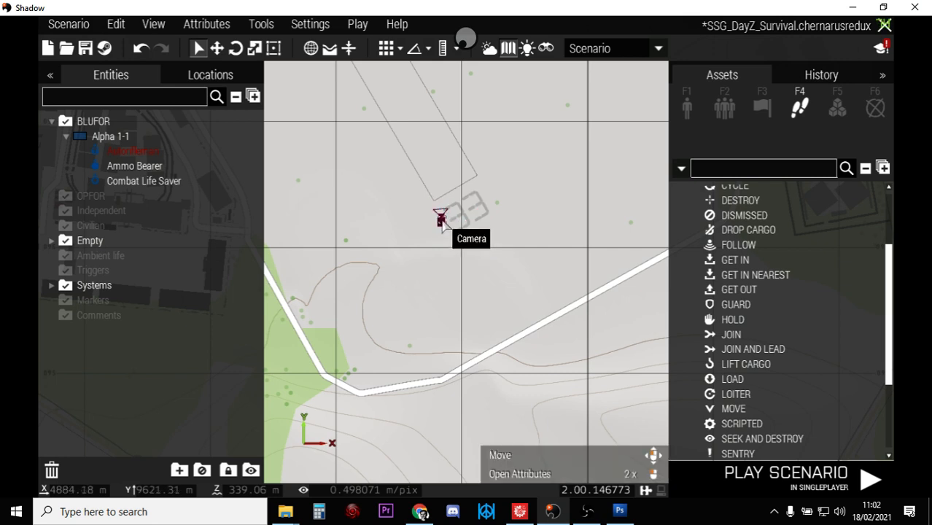
# Return from the map to the 3D view and frame the start of the runway
pyautogui.press('m')
pyautogui.moveTo(383, 194); pyautogui.dragTo(479, 286, button='right')
pyautogui.press('w')
pyautogui.press('a')
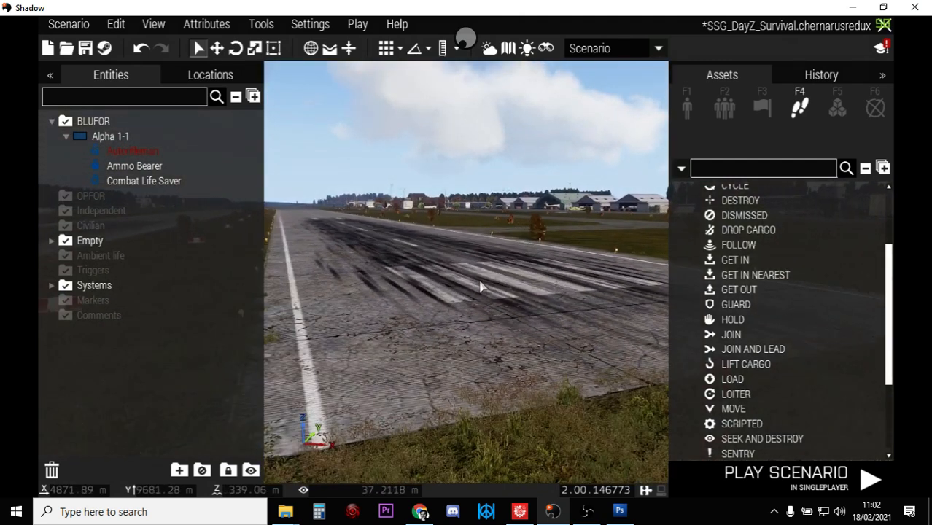
# Show the OPFOR single-object assets and collapse their Helicopters category
pyautogui.click(686, 108)
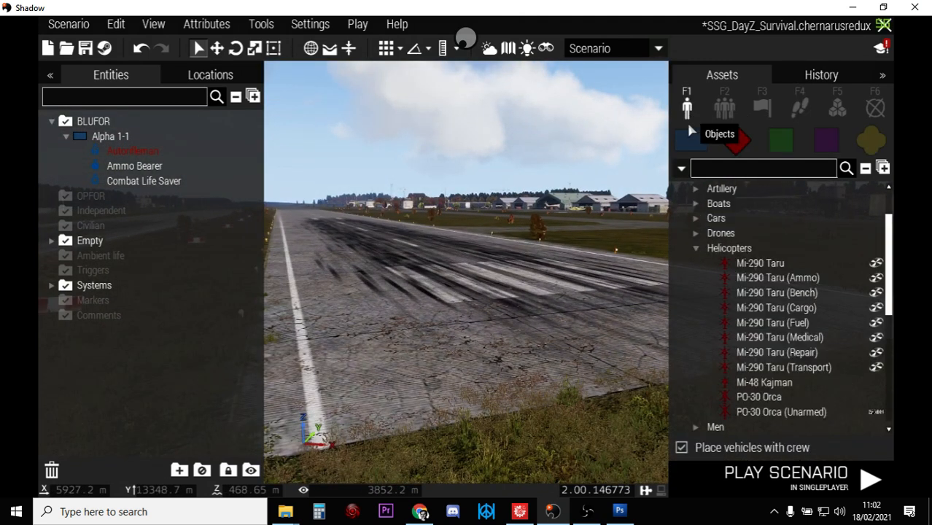
pyautogui.click(689, 142)
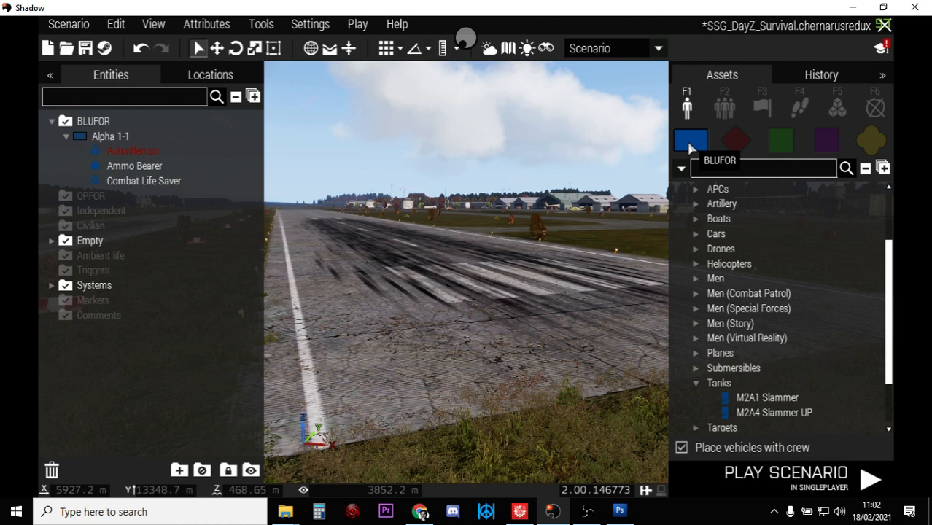
pyautogui.click(735, 140)
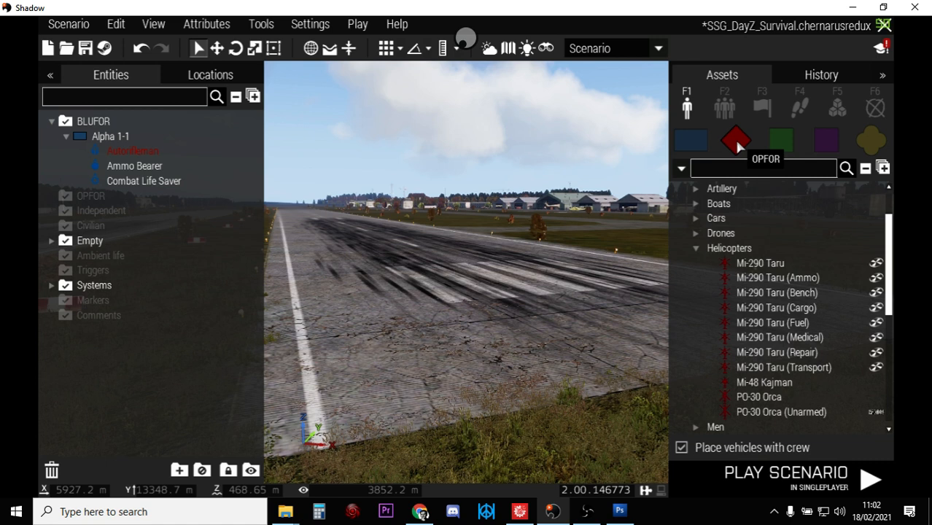
pyautogui.click(696, 248)
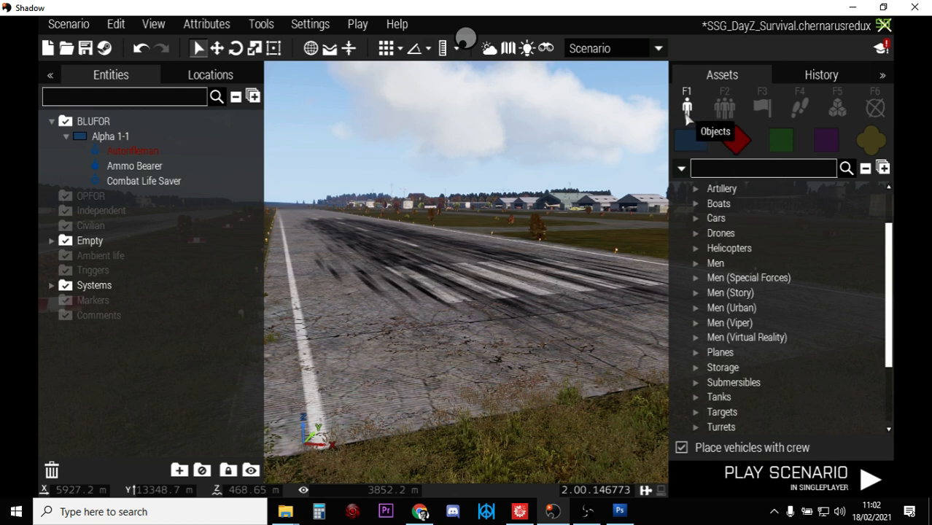
pyautogui.click(724, 113)
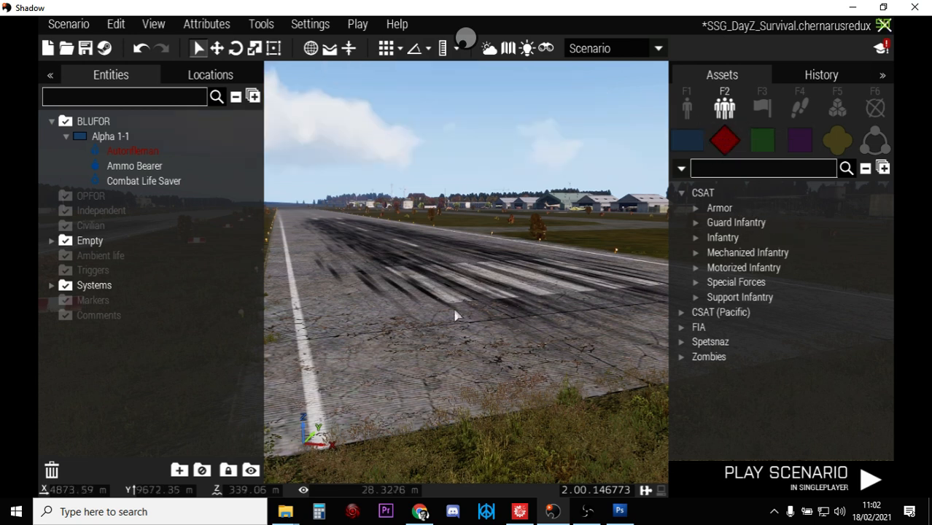
pyautogui.click(687, 108)
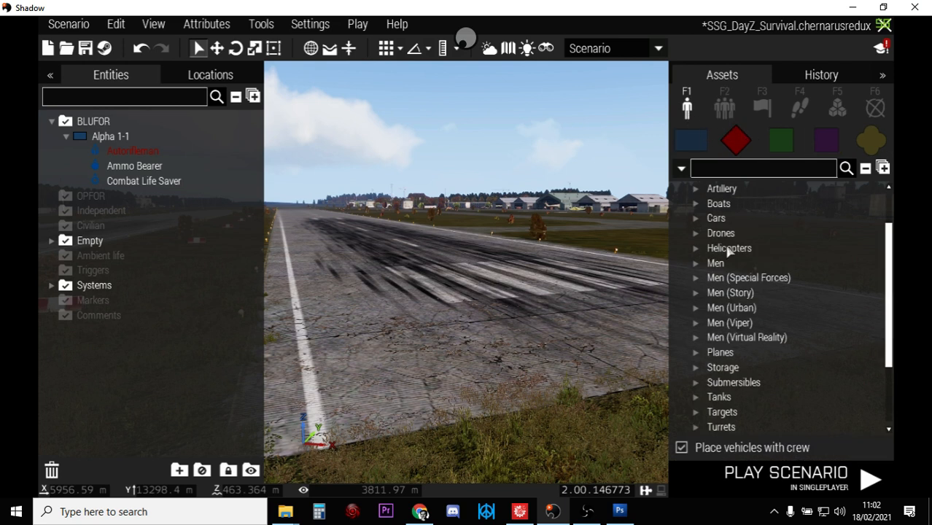
# Place an OPFOR Autorifleman from the Men category on the runway's near end
pyautogui.click(696, 265)
pyautogui.scroll(-1, 758, 354)
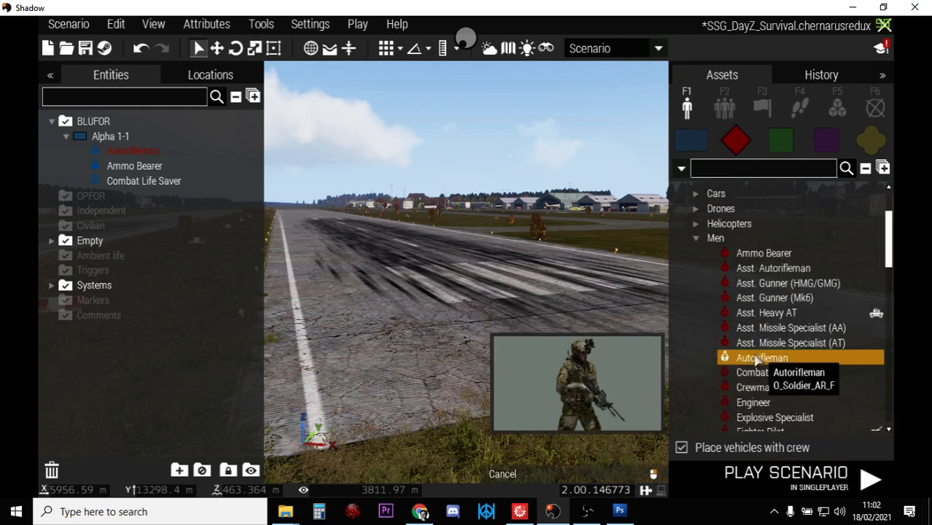
pyautogui.click(759, 359)
pyautogui.click(425, 330)
pyautogui.press('w')
pyautogui.press('w')
pyautogui.rightClick(479, 370)
pyautogui.click(443, 346)
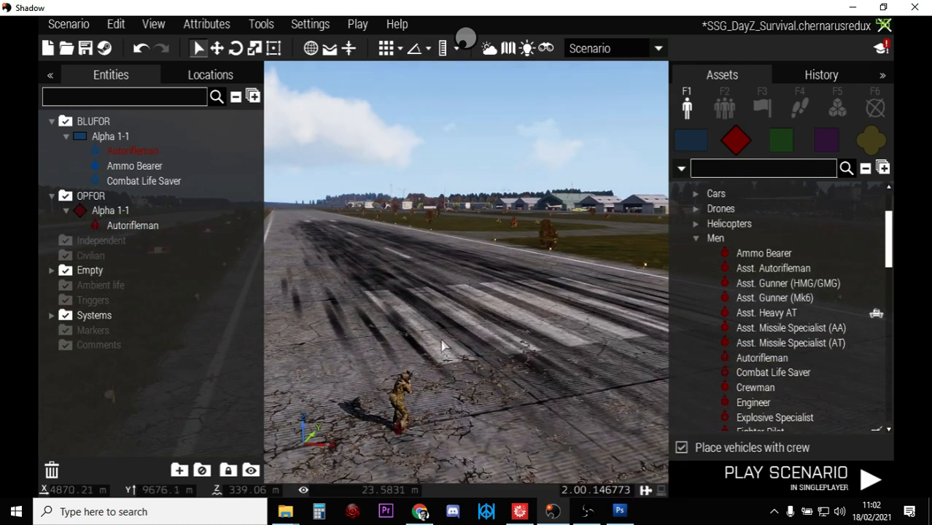
# Place an OPFOR Combat Life Saver beside the Autorifleman on the runway, in the same group
pyautogui.press('a')
pyautogui.press('s')
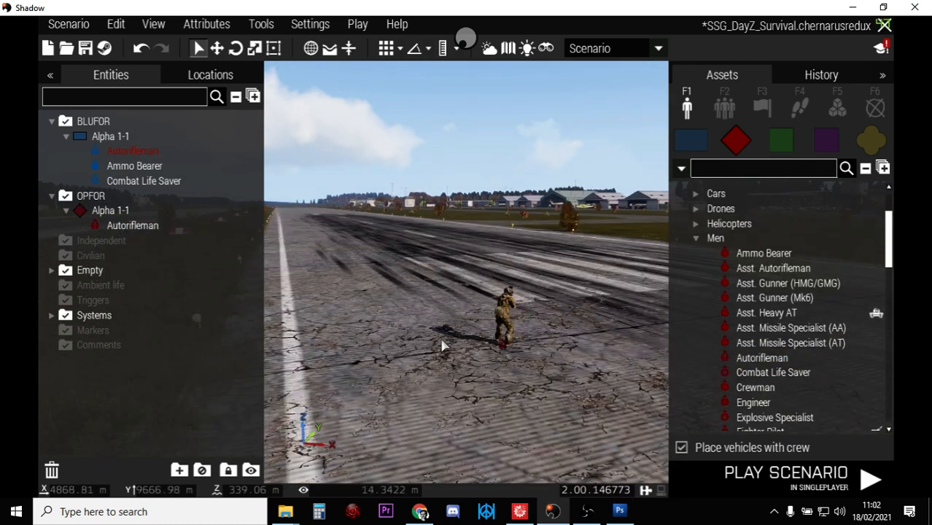
pyautogui.press('d')
pyautogui.moveTo(442, 347); pyautogui.dragTo(322, 410, button='right')
pyautogui.scroll(2, 414, 417)
pyautogui.scroll(-2, 417, 417)
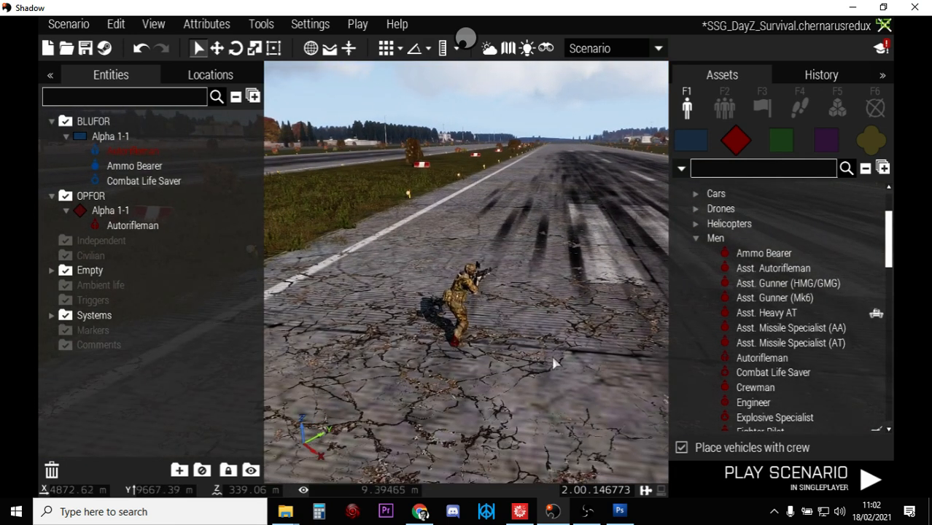
pyautogui.click(769, 372)
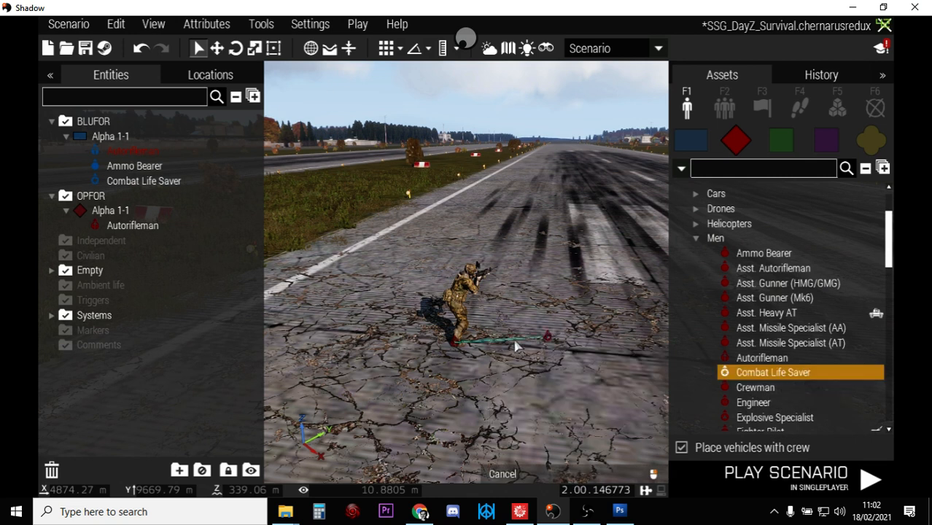
pyautogui.click(374, 344)
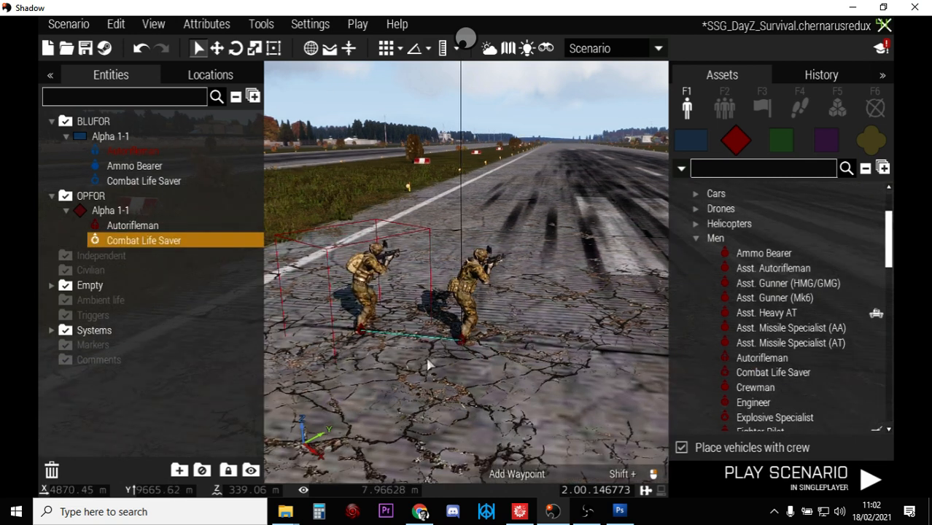
# Add an OPFOR Grenadier on the other side of the Autorifleman, completing the three-man group
pyautogui.scroll(-1, 827, 389)
pyautogui.scroll(-1, 834, 385)
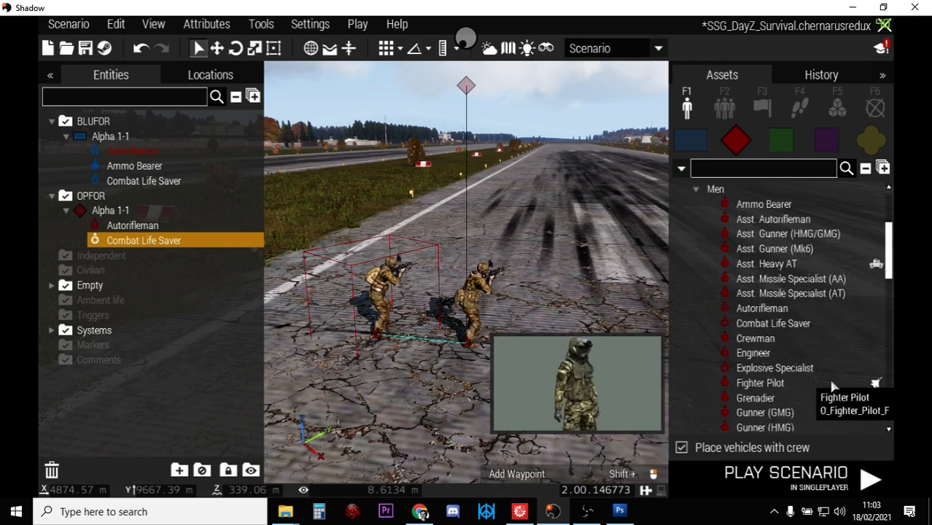
pyautogui.click(773, 397)
pyautogui.click(511, 381)
pyautogui.rightClick(511, 380)
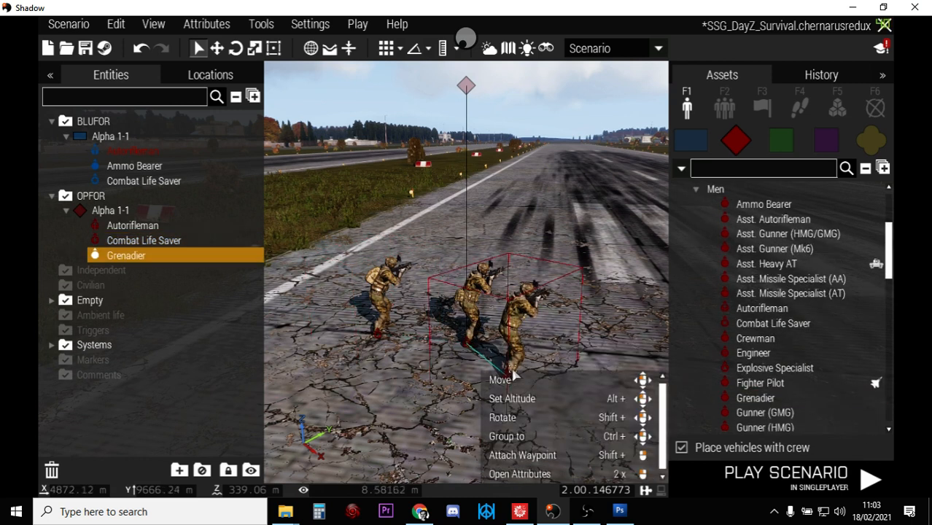
# Open the OPFOR Autorifleman's loadout editor, view the character's equipment and return to the scenario
pyautogui.rightClick(465, 346)
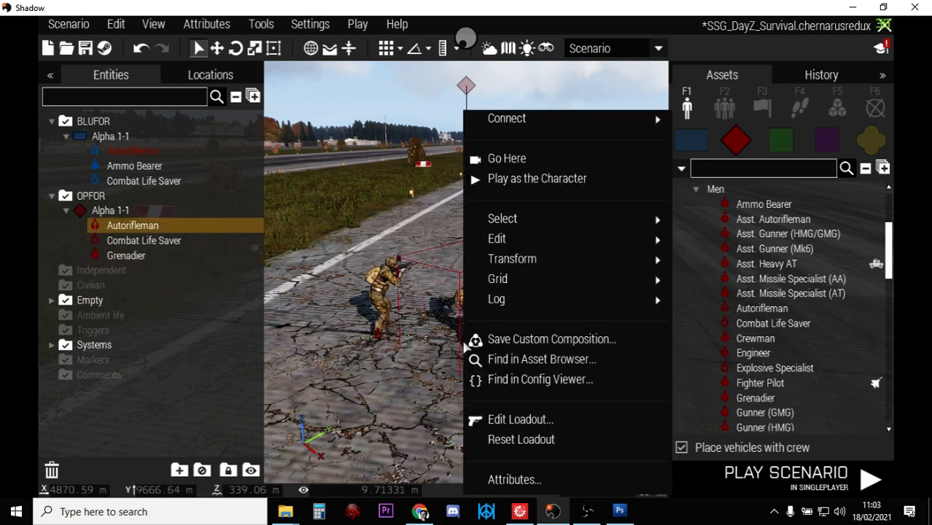
pyautogui.click(521, 420)
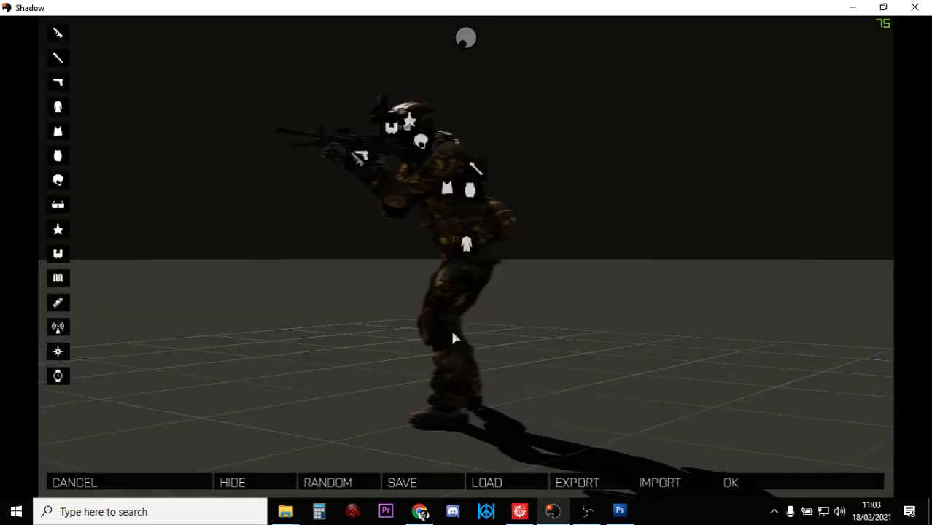
pyautogui.moveTo(321, 340); pyautogui.dragTo(594, 383, button='right')
pyautogui.moveTo(348, 314); pyautogui.dragTo(635, 395, button='right')
pyautogui.click(732, 485)
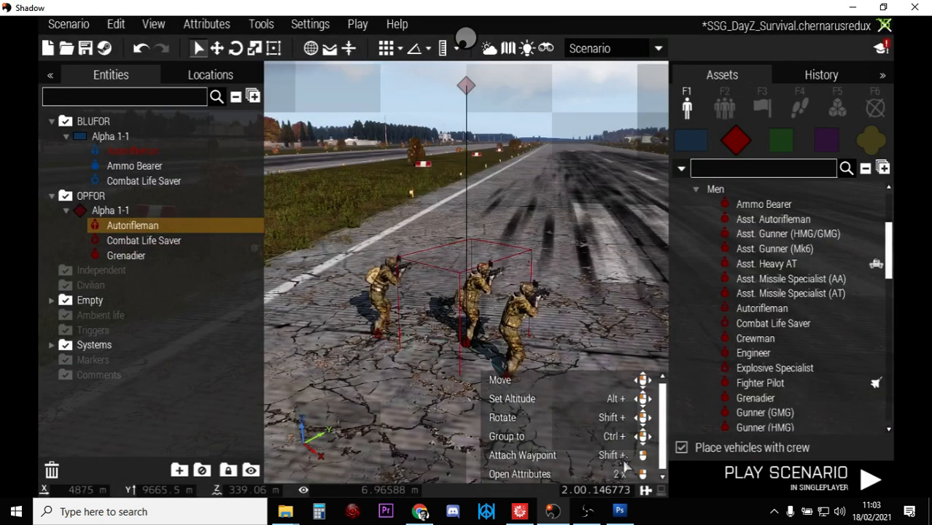
# In the OPFOR Autorifleman's attributes, set Skill to 26% and Health / Armor to 39%
pyautogui.rightClick(466, 351)
pyautogui.click(518, 479)
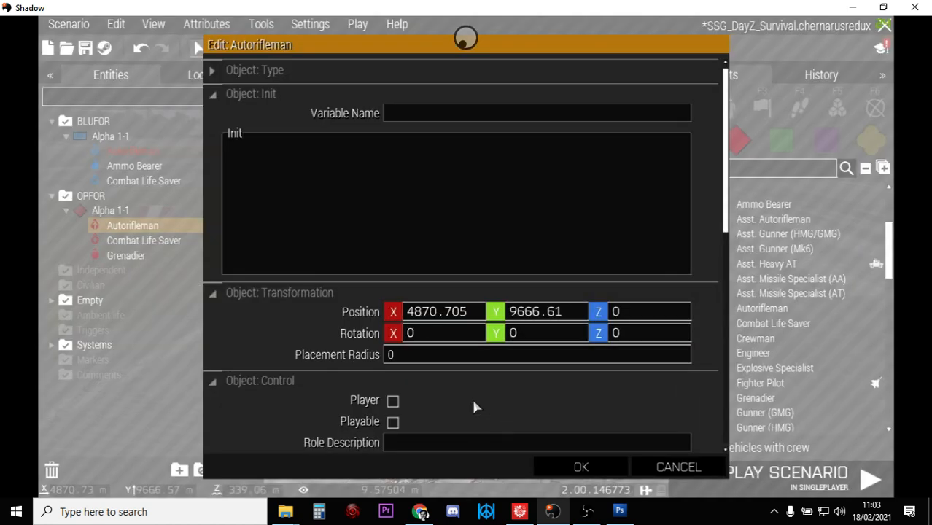
pyautogui.scroll(-6, 474, 405)
pyautogui.scroll(-1, 457, 405)
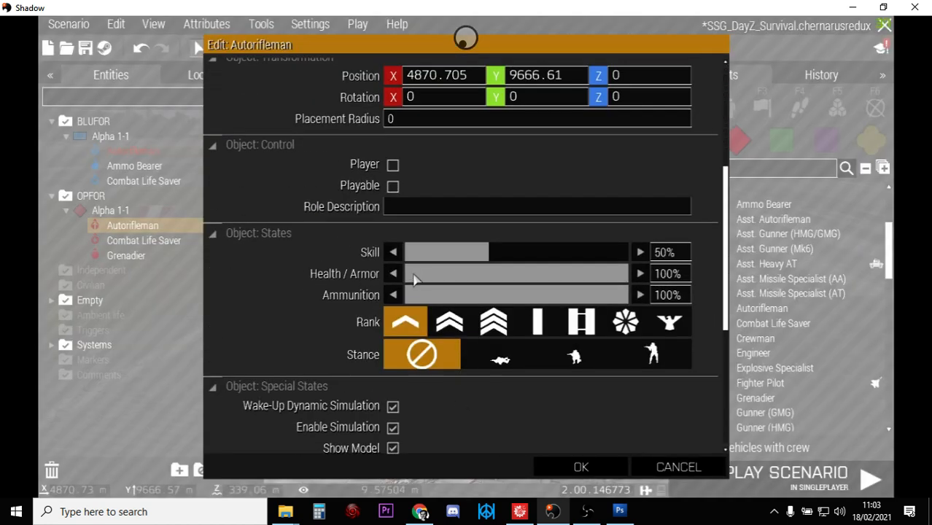
pyautogui.click(442, 262)
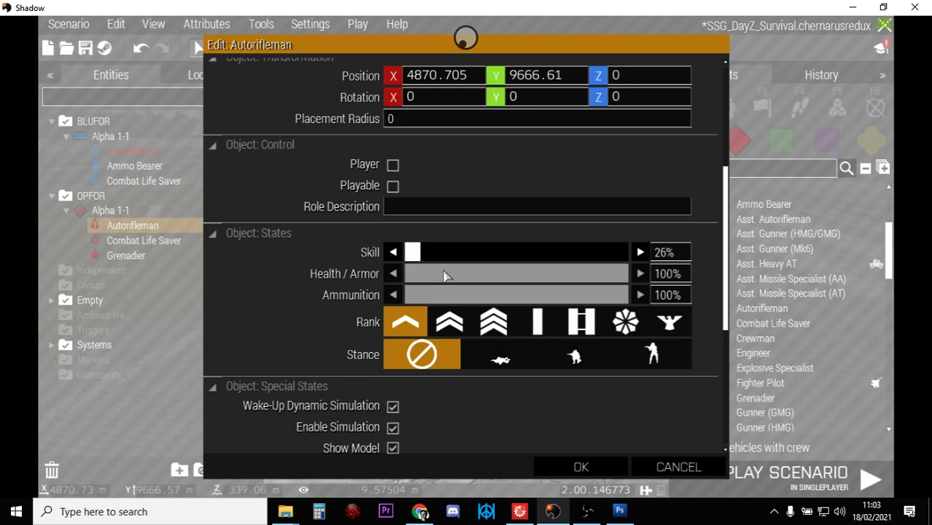
pyautogui.click(493, 283)
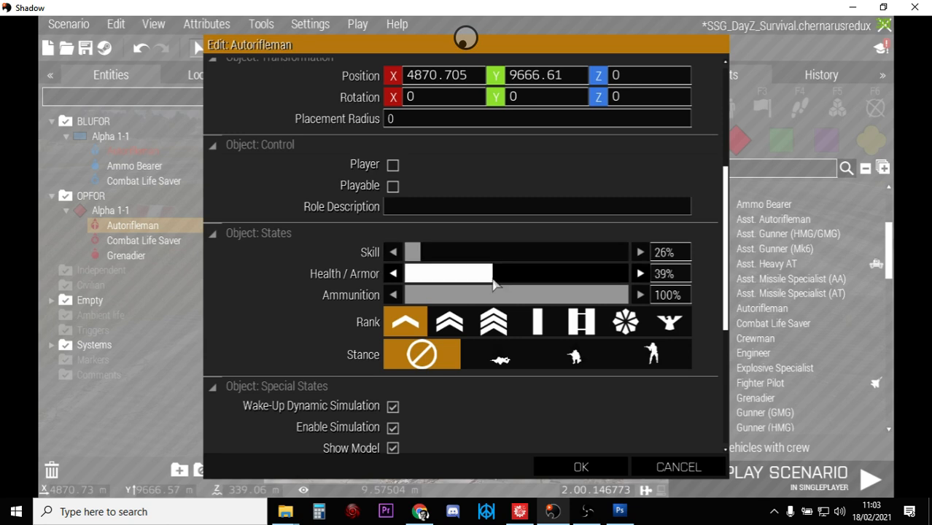
# Set the Autorifleman's stance to Crouch, review the remaining attributes and accept the changes
pyautogui.scroll(-1, 491, 346)
pyautogui.scroll(-1, 491, 346)
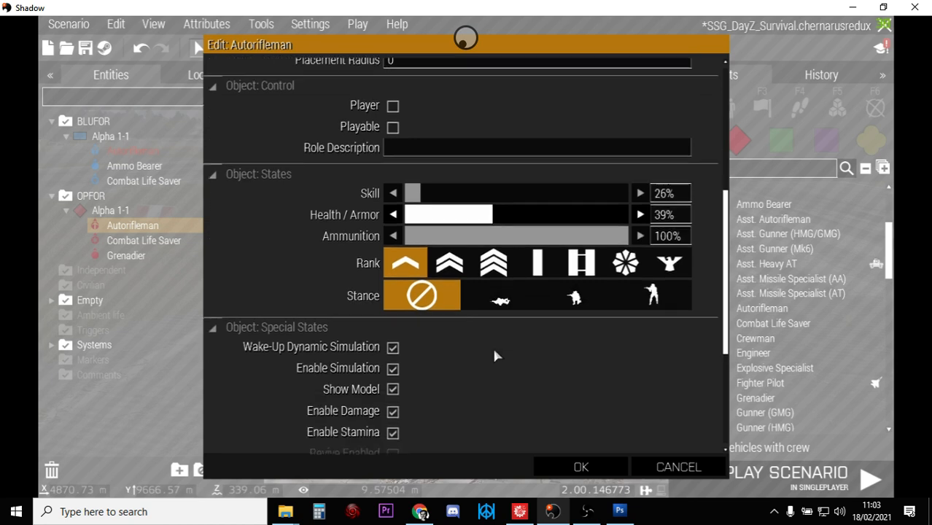
pyautogui.click(573, 296)
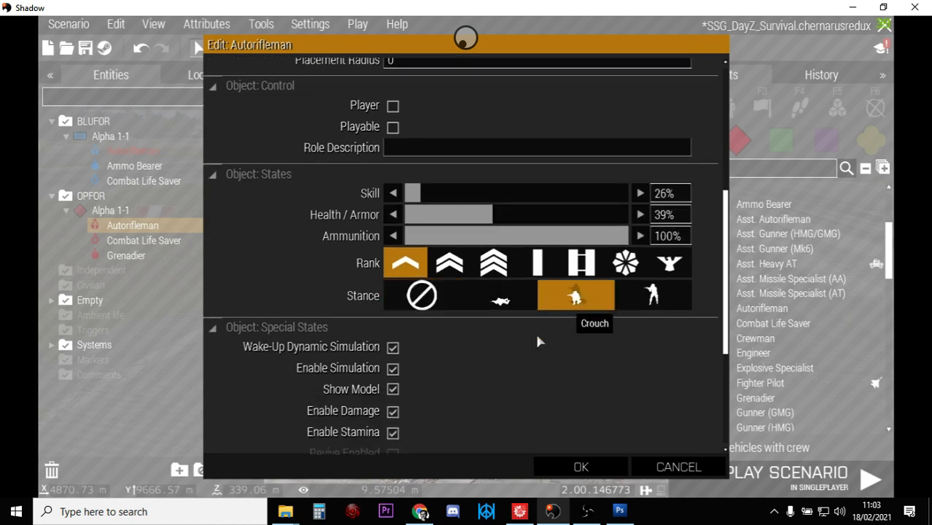
pyautogui.scroll(-1, 508, 366)
pyautogui.scroll(-3, 508, 369)
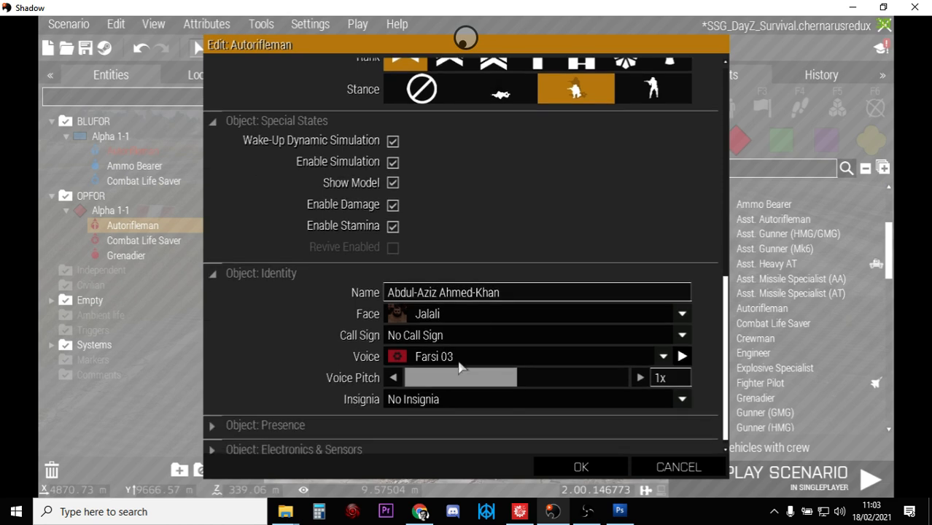
pyautogui.click(572, 468)
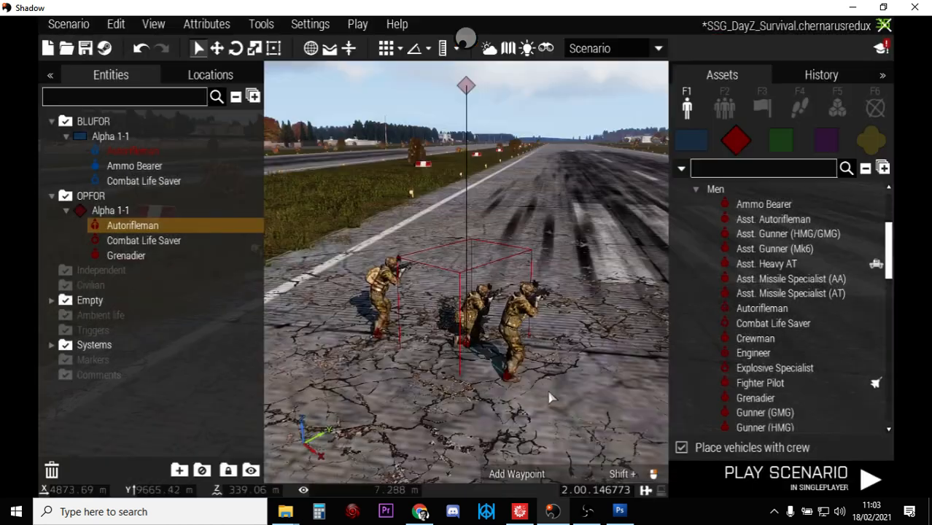
pyautogui.moveTo(479, 367)
pyautogui.mouseDown(button='right')
pyautogui.moveTo(551, 366)
pyautogui.moveTo(471, 363)
pyautogui.mouseUp(button='right')
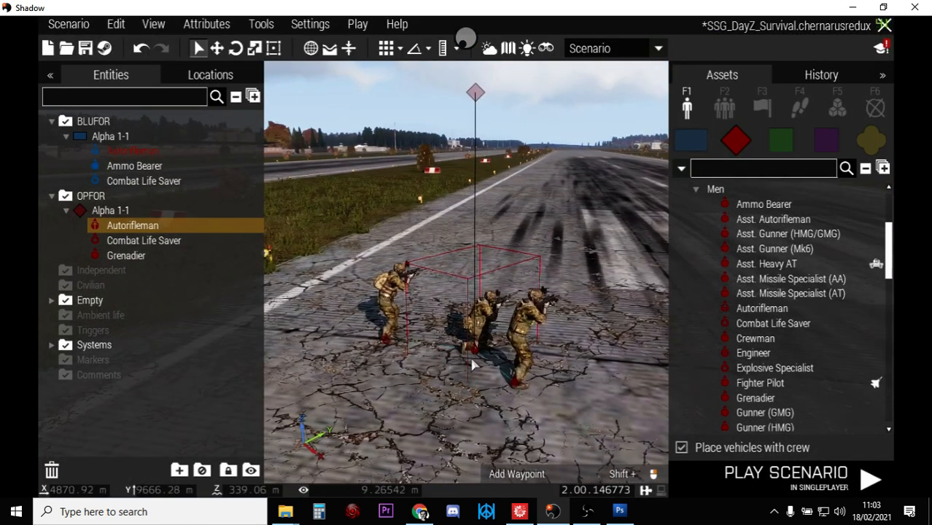
pyautogui.scroll(-3, 497, 319)
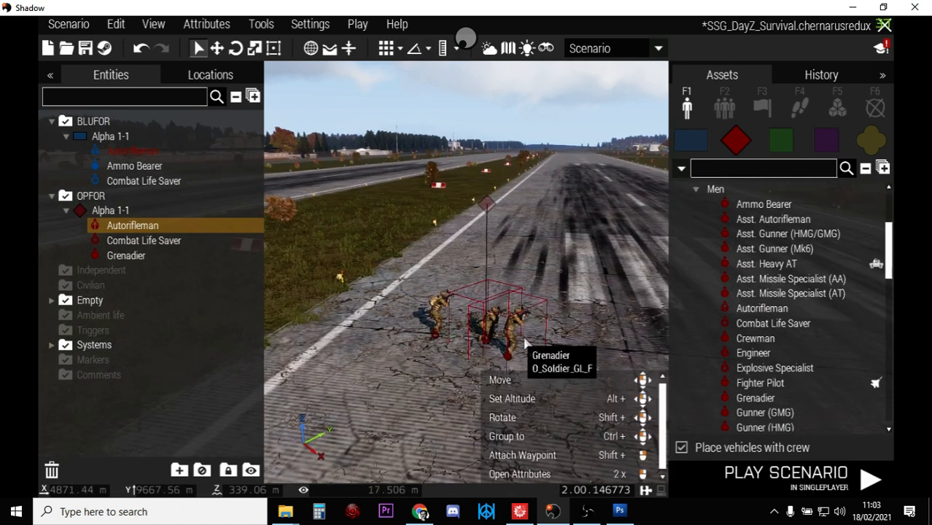
# Place a CSAT infantry Fire Team as a second OPFOR group on the runway beside the three-man group
pyautogui.scroll(-1, 535, 382)
pyautogui.moveTo(593, 384); pyautogui.dragTo(613, 381, button='right')
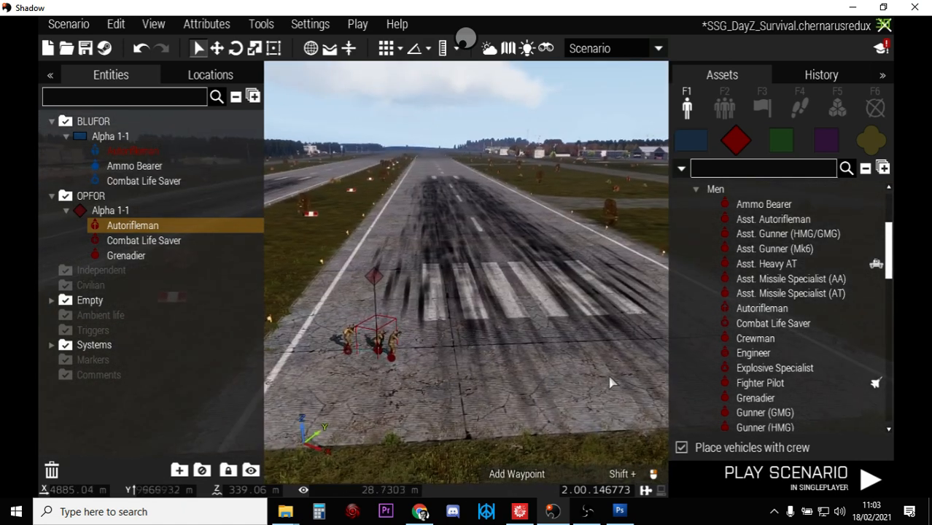
pyautogui.click(723, 108)
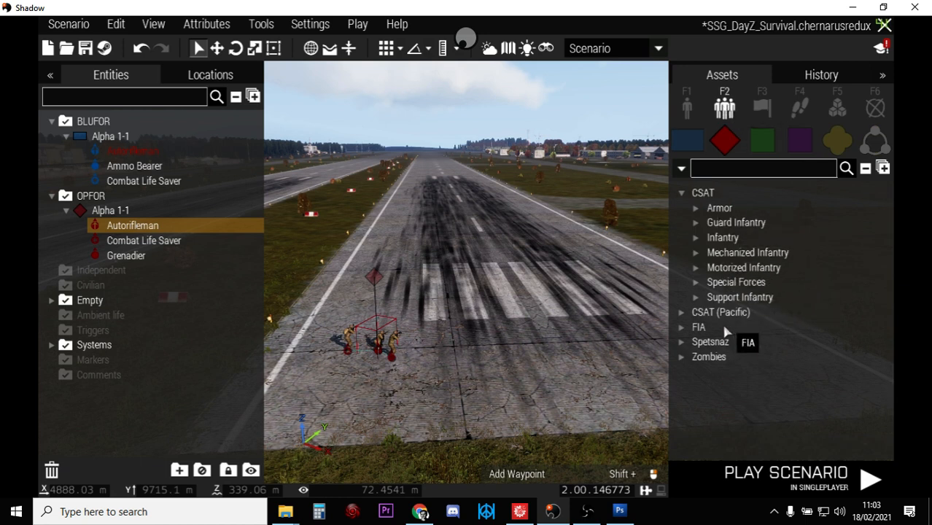
pyautogui.click(694, 234)
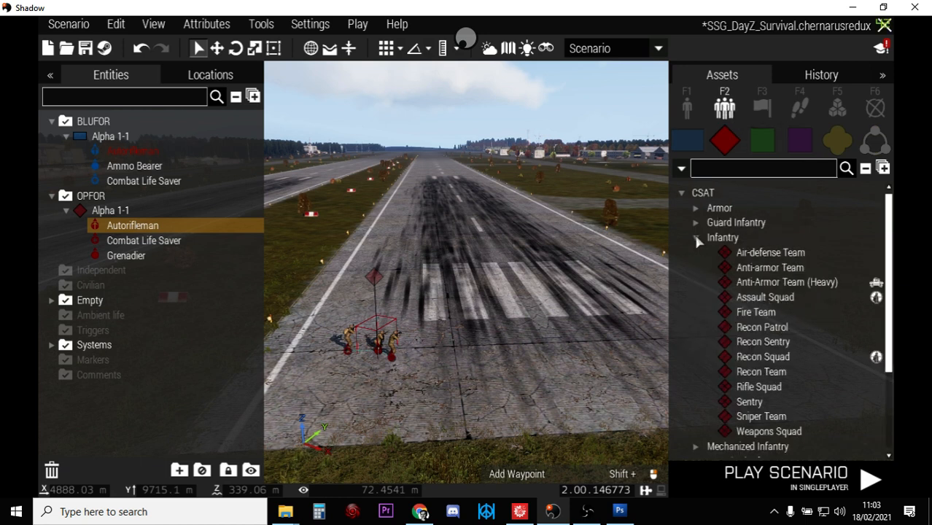
pyautogui.click(755, 312)
pyautogui.click(571, 332)
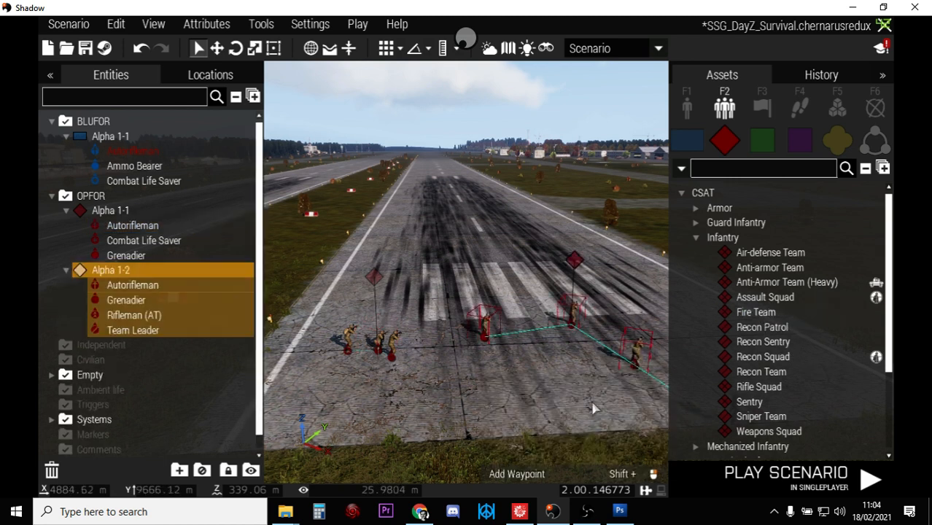
# Move the new Fire Team group farther up the runway, beyond the threshold stripes near the far-side edge line
pyautogui.scroll(-4, 593, 405)
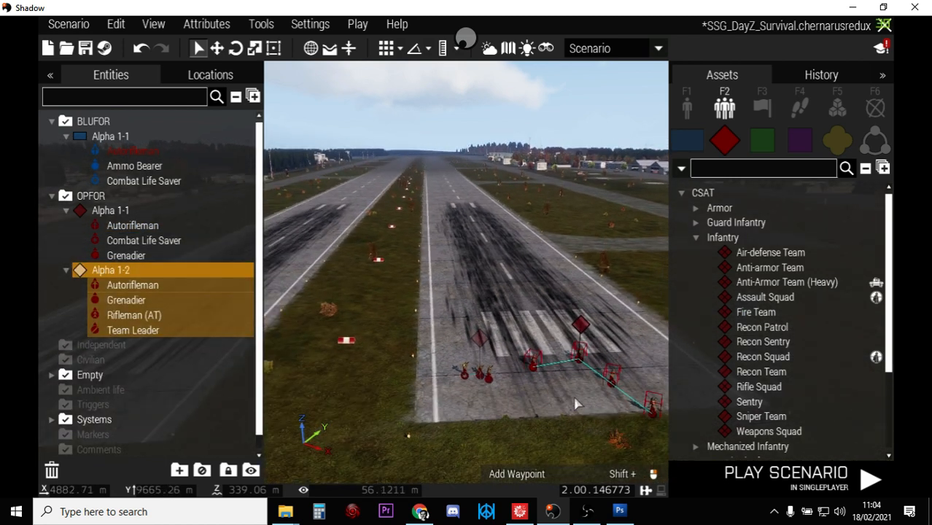
pyautogui.moveTo(586, 363); pyautogui.dragTo(590, 308)
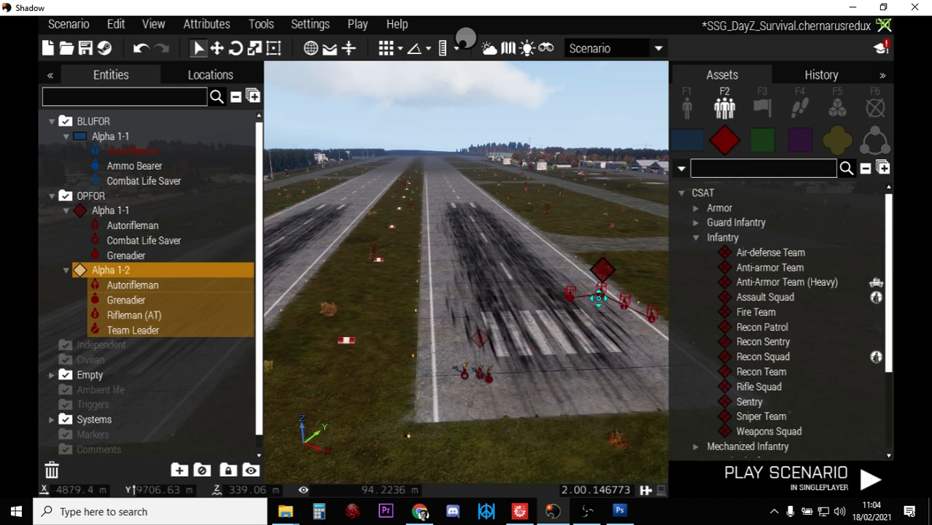
pyautogui.scroll(3, 568, 385)
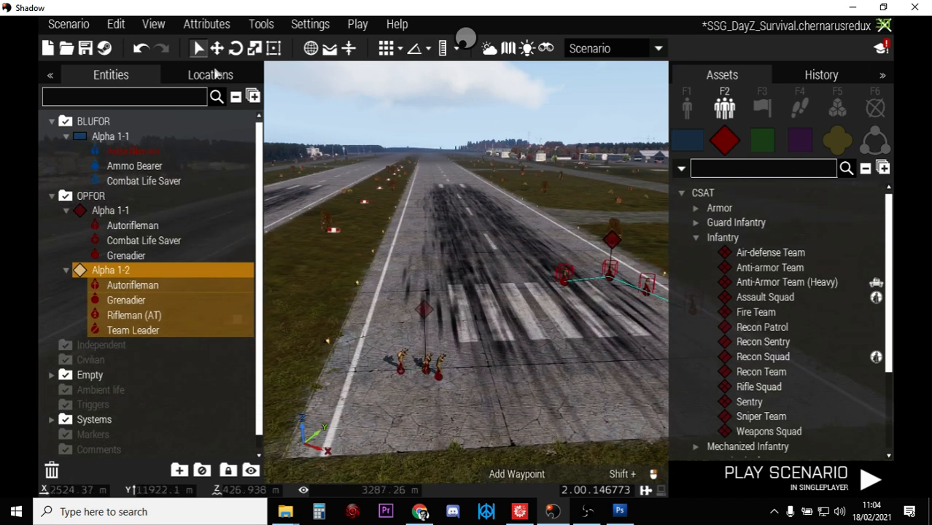
# Save the scenario, look over the available export options and return to the 3D view
pyautogui.click(68, 26)
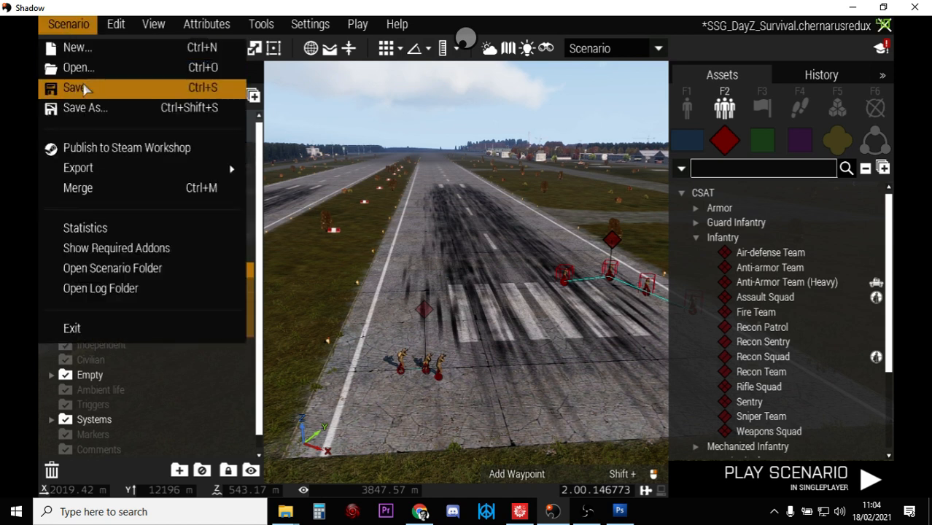
pyautogui.click(76, 87)
pyautogui.click(72, 26)
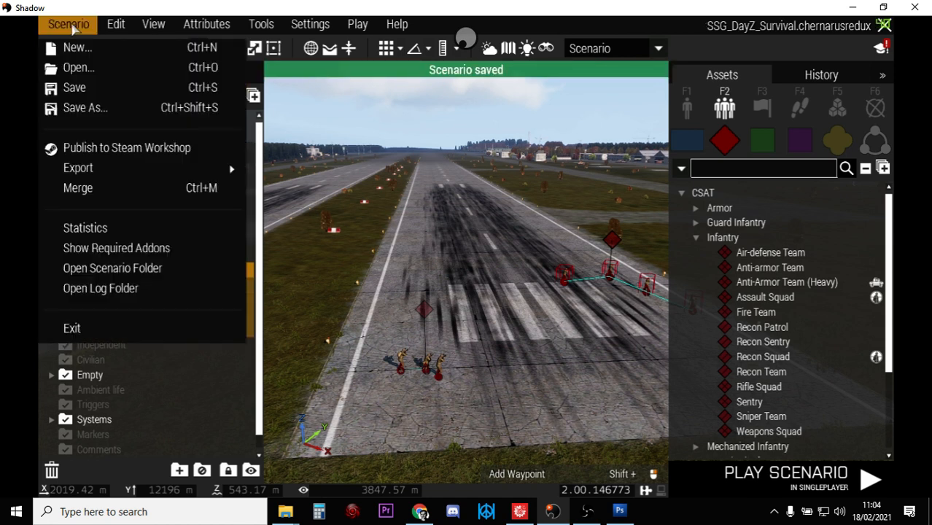
pyautogui.moveTo(193, 175)
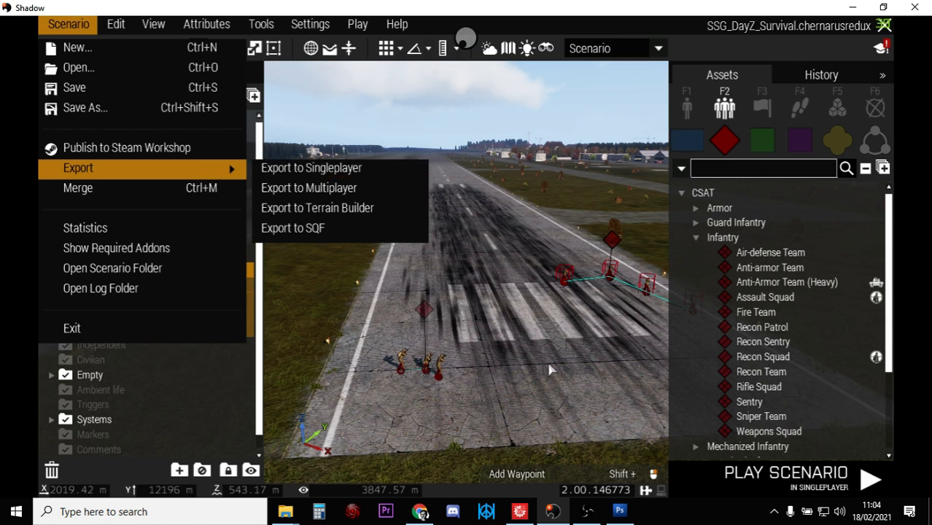
pyautogui.click(524, 389)
pyautogui.moveTo(543, 387)
pyautogui.mouseDown(button='right')
pyautogui.moveTo(522, 388)
pyautogui.moveTo(561, 389)
pyautogui.moveTo(570, 379)
pyautogui.moveTo(540, 386)
pyautogui.mouseUp(button='right')
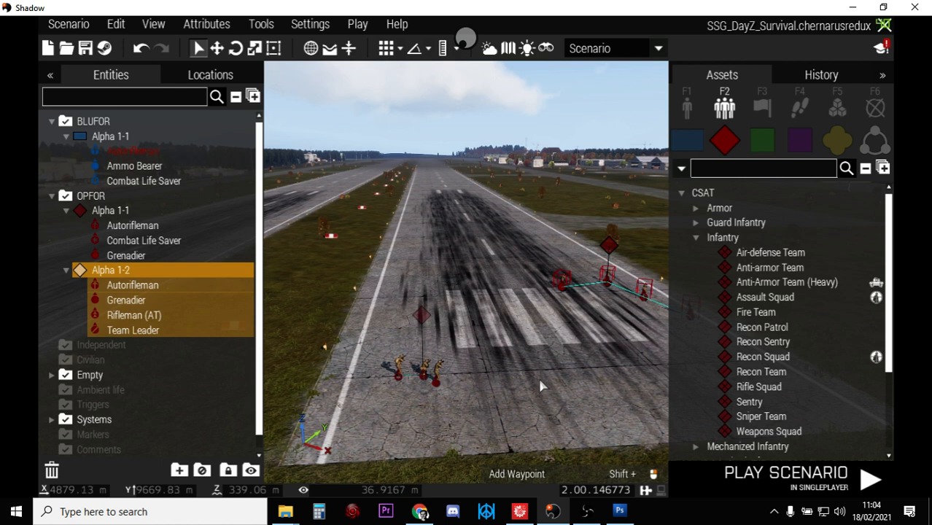
# On the map, give OPFOR group Alpha 1-1 a first Move waypoint southwest of it, just outside the runway outline
pyautogui.scroll(-2, 540, 386)
pyautogui.press('m')
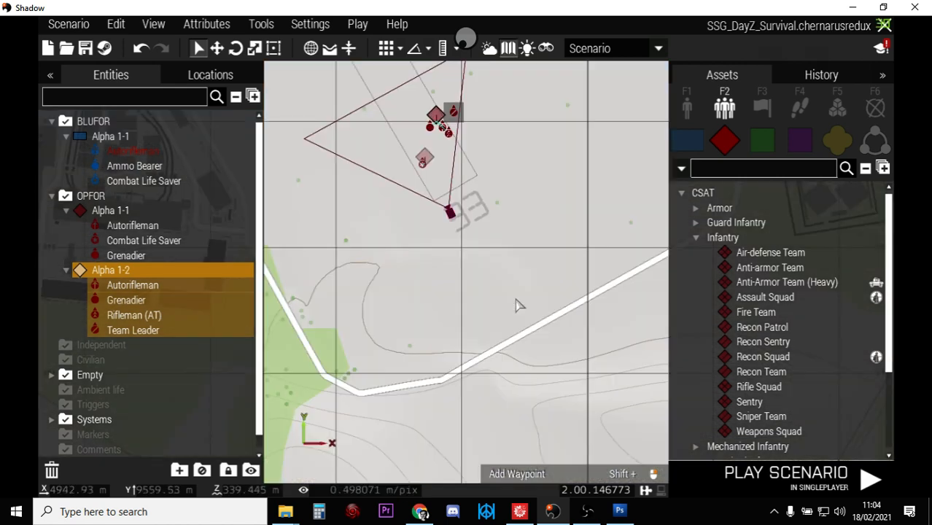
pyautogui.scroll(3, 493, 243)
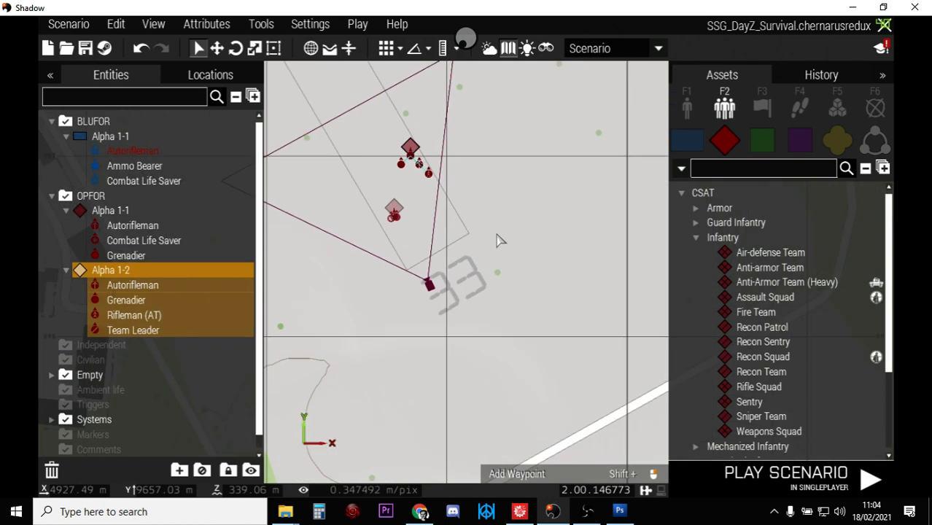
pyautogui.scroll(3, 498, 237)
pyautogui.press('a')
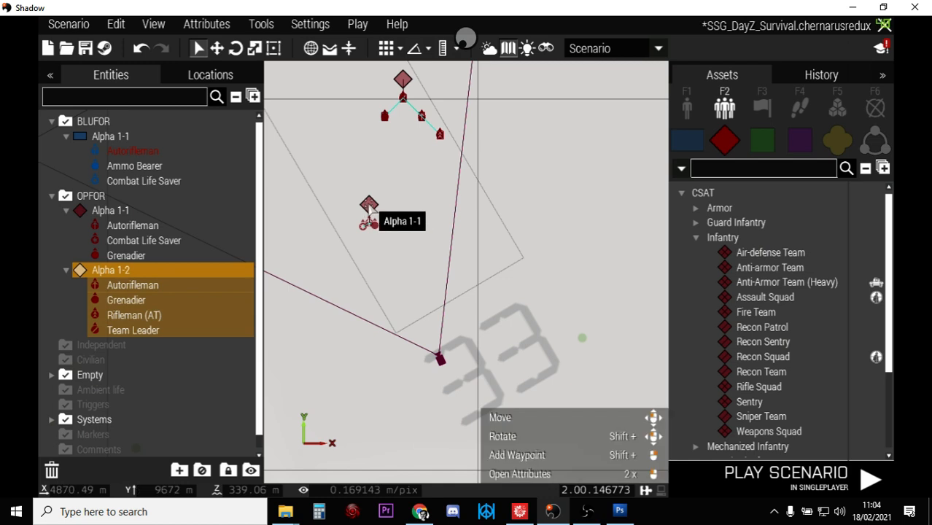
pyautogui.click(367, 206)
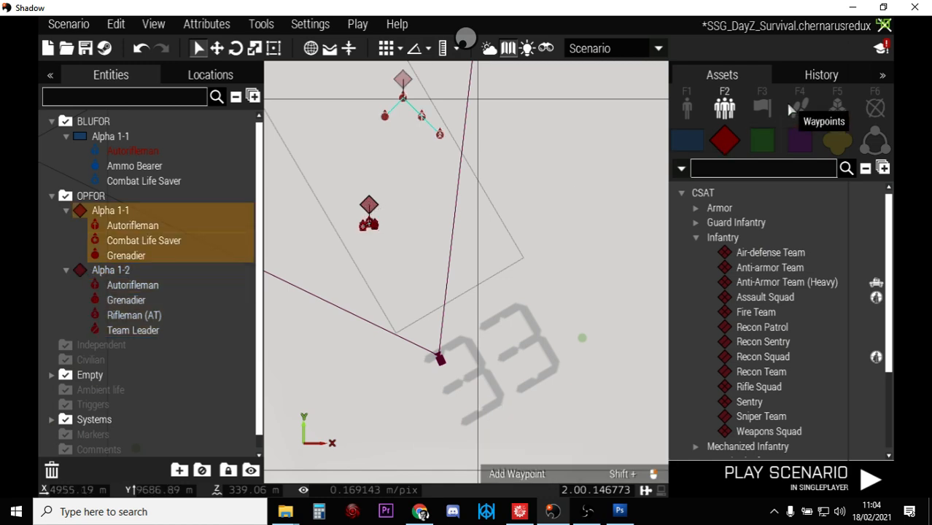
pyautogui.click(786, 102)
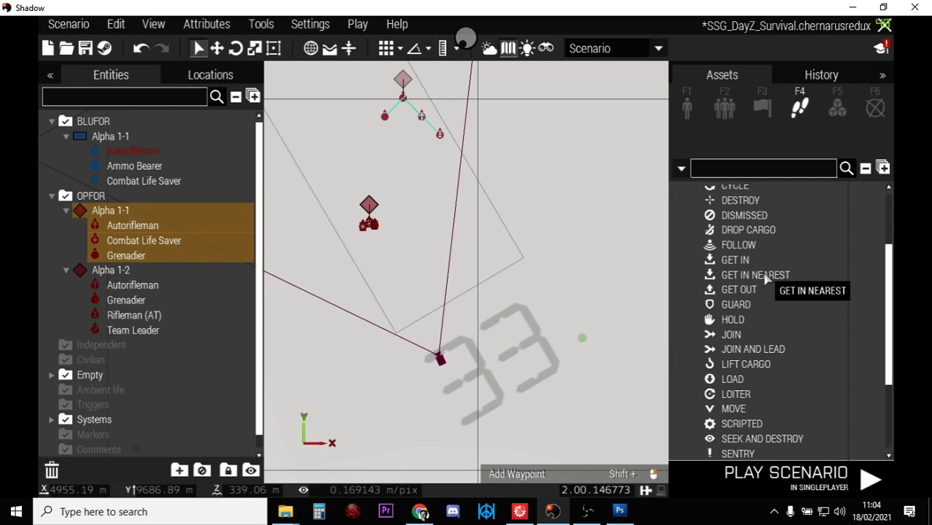
pyautogui.scroll(-1, 770, 288)
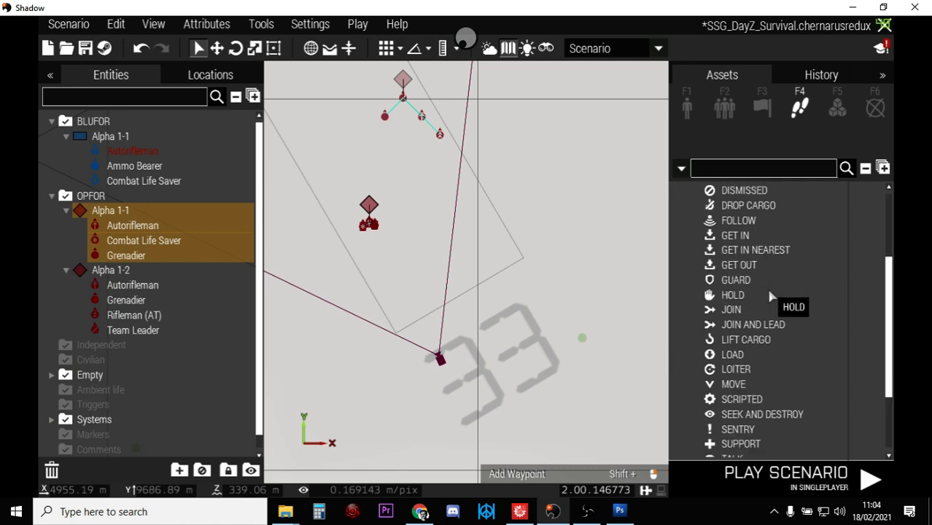
pyautogui.click(733, 384)
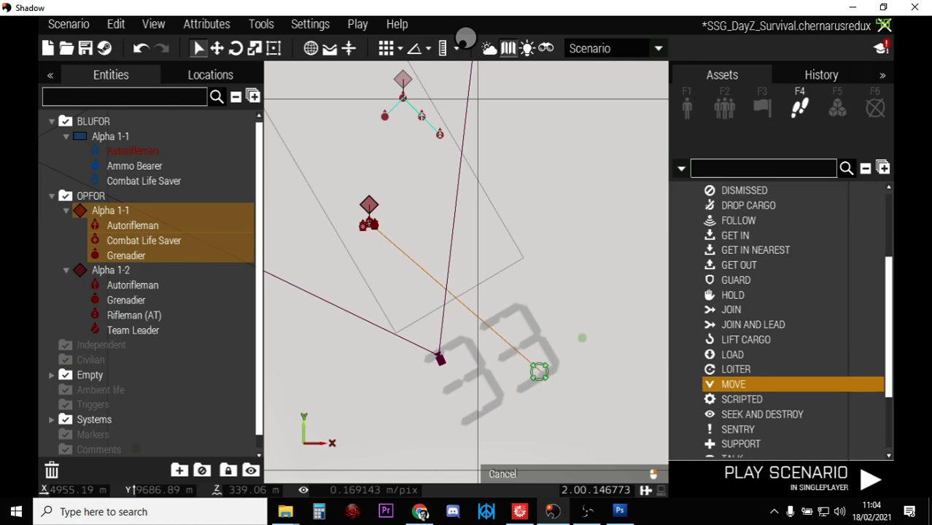
pyautogui.click(291, 342)
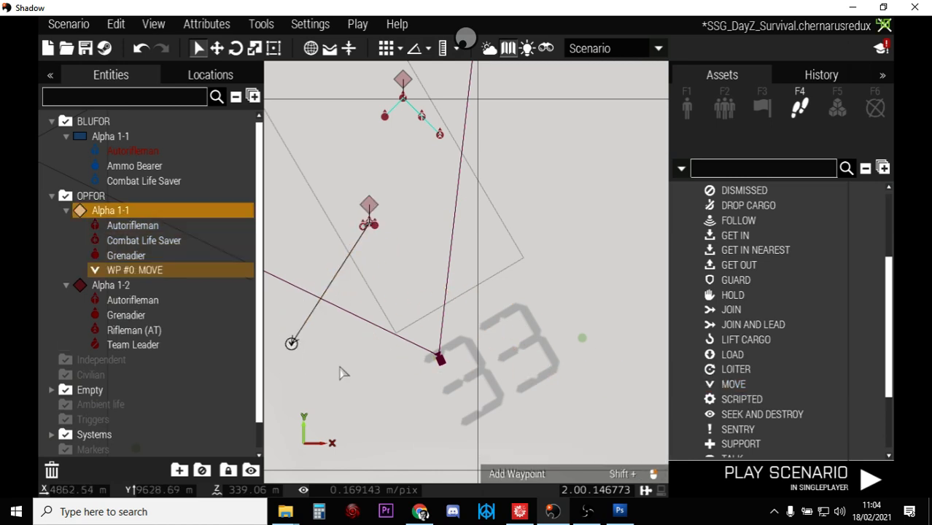
# Add four more Move waypoints to Alpha 1-1, looping around the runway end counterclockwise and back beside the group
pyautogui.click(718, 384)
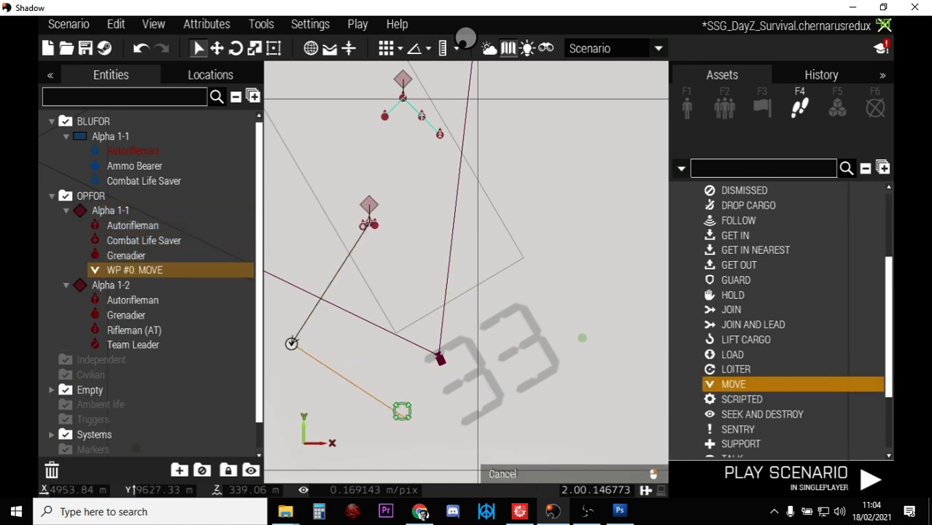
pyautogui.click(400, 412)
pyautogui.click(733, 384)
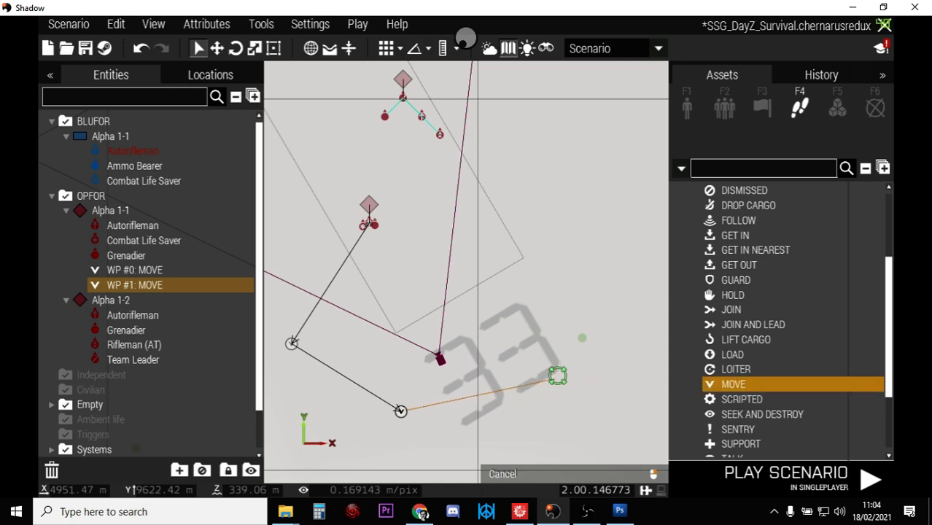
pyautogui.click(557, 377)
pyautogui.click(733, 384)
pyautogui.click(594, 248)
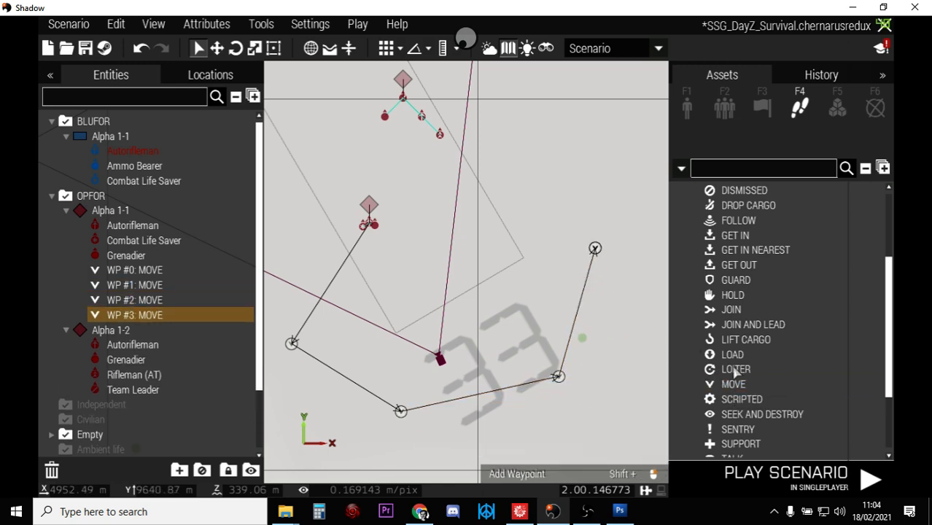
pyautogui.click(735, 383)
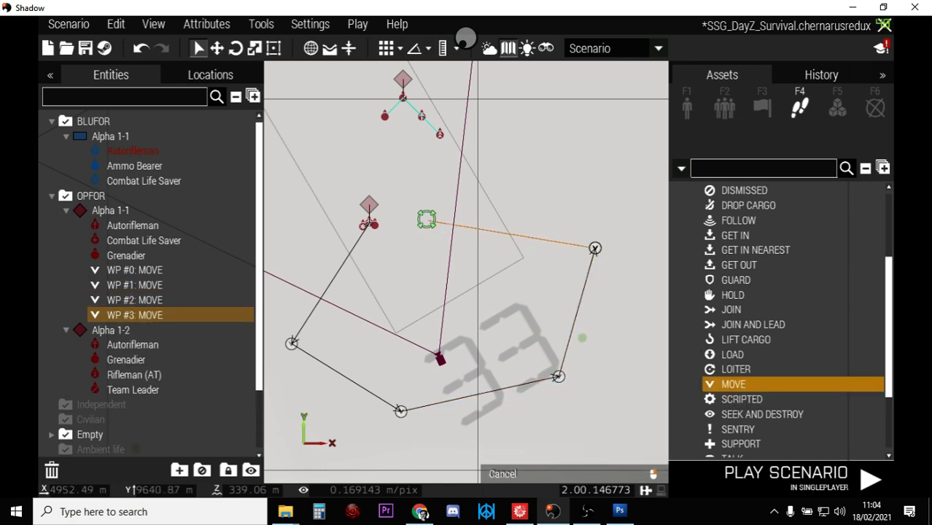
pyautogui.click(432, 211)
# Add a Cycle waypoint between Alpha 1-1's last Move waypoint and the group to close the patrol loop
pyautogui.scroll(2, 731, 270)
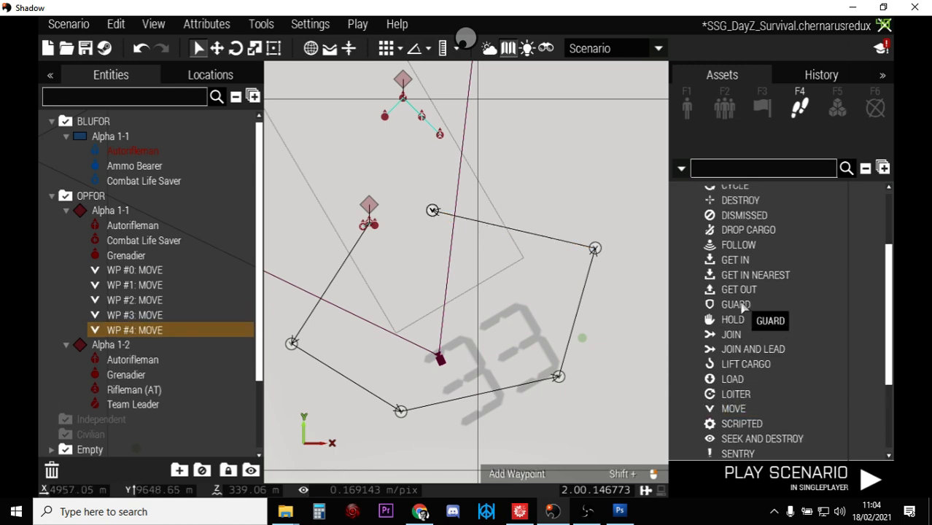
pyautogui.click(733, 234)
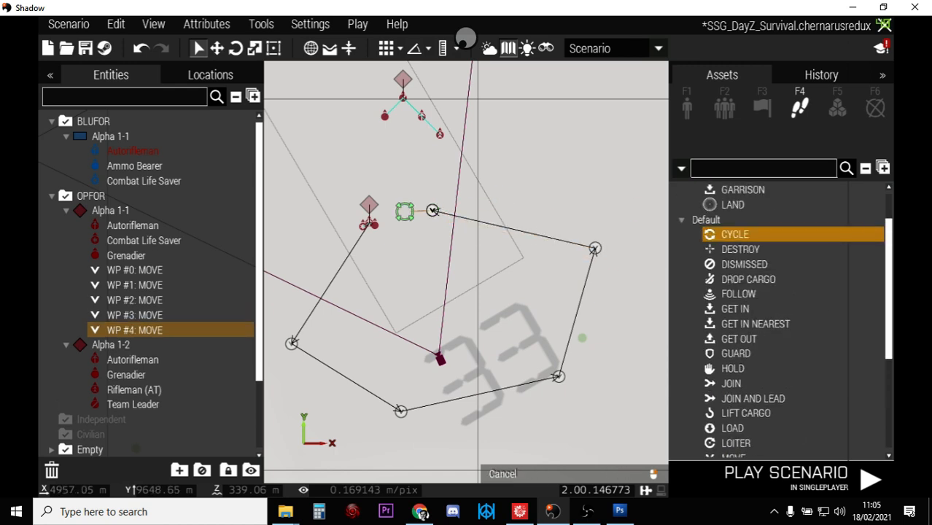
pyautogui.click(399, 216)
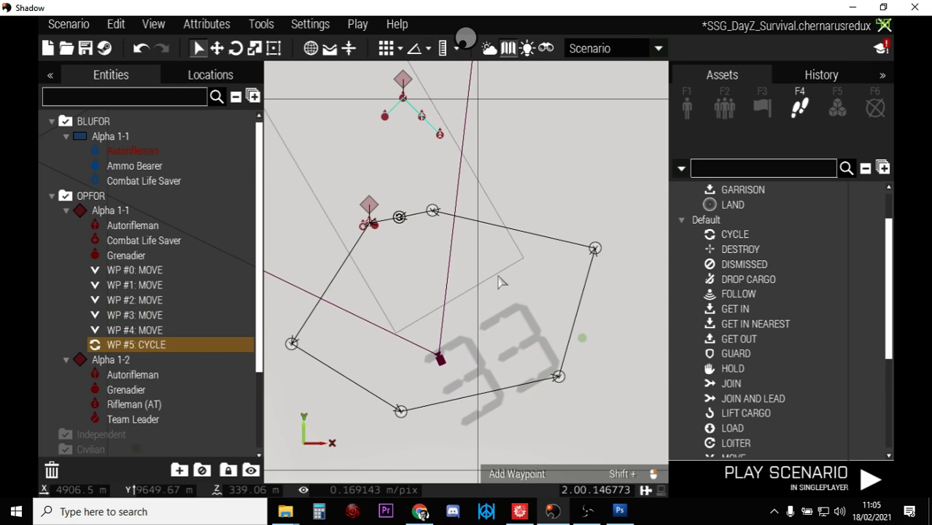
# Add another Move waypoint to Alpha 1-1 right beside its Cycle waypoint
pyautogui.moveTo(541, 136); pyautogui.dragTo(532, 302, button='right')
pyautogui.moveTo(535, 240); pyautogui.dragTo(605, 295, button='right')
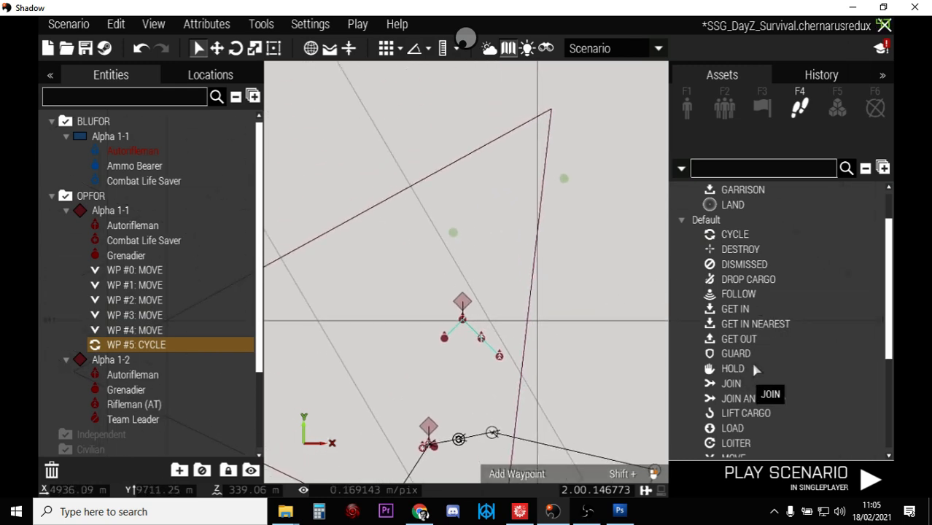
pyautogui.scroll(-1, 759, 368)
pyautogui.scroll(-1, 759, 368)
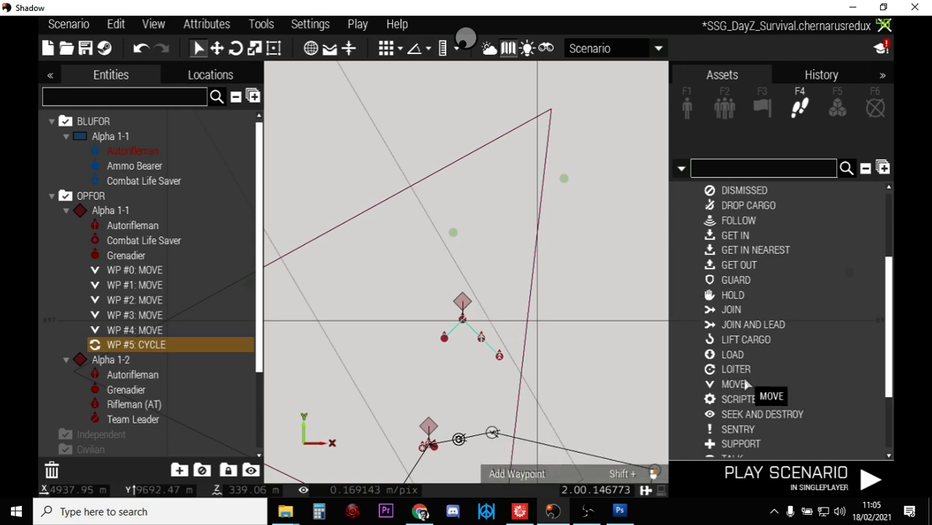
pyautogui.click(736, 384)
pyautogui.click(467, 437)
# Give group Alpha 1-2 four Move waypoints that run northeast, then west, southwest and back toward the group
pyautogui.click(464, 305)
pyautogui.click(737, 384)
pyautogui.click(522, 216)
pyautogui.click(729, 384)
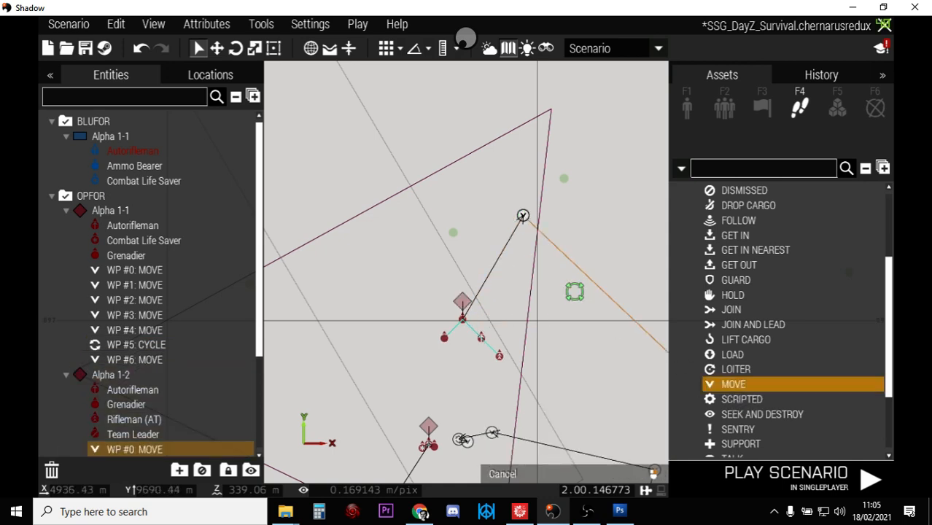
pyautogui.click(385, 193)
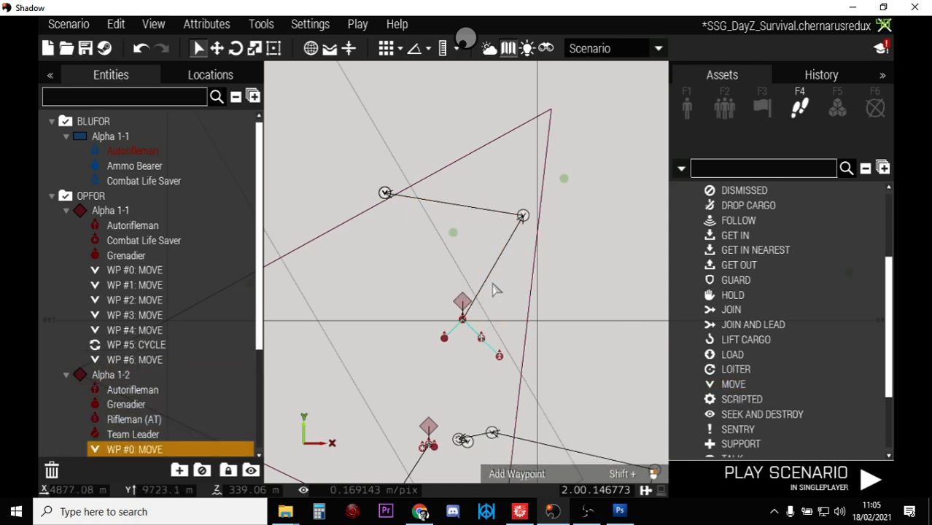
pyautogui.click(729, 384)
pyautogui.click(329, 268)
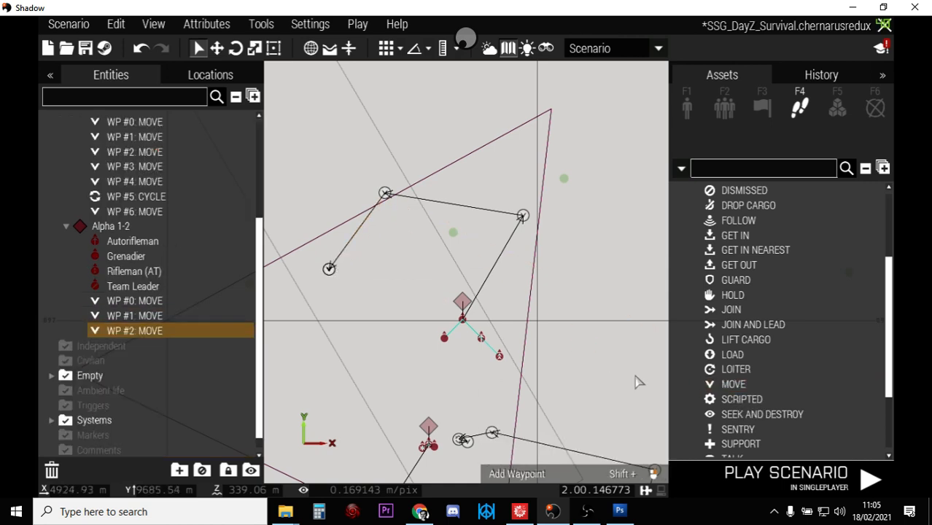
pyautogui.click(713, 386)
pyautogui.click(384, 310)
# Add a Cycle waypoint beside Alpha 1-2's team leader to close its patrol loop
pyautogui.scroll(2, 751, 308)
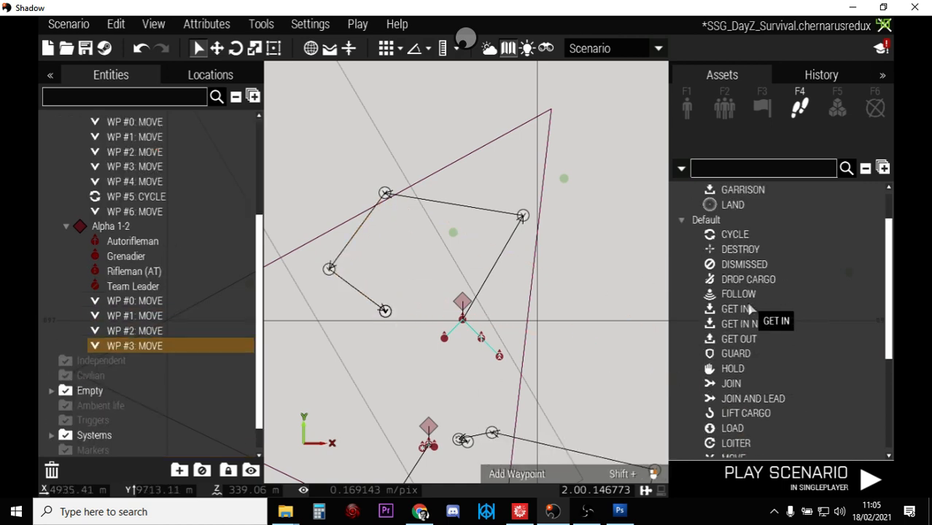
pyautogui.scroll(1, 737, 284)
pyautogui.click(730, 259)
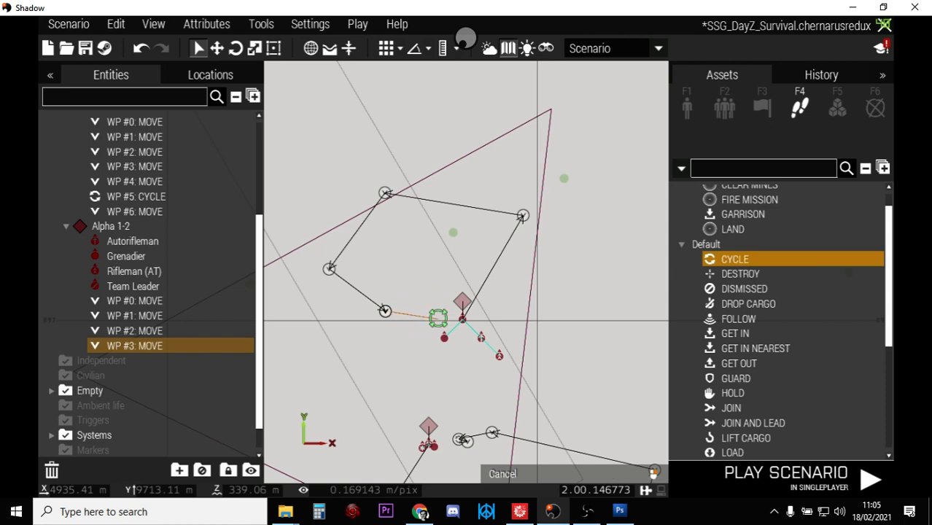
pyautogui.click(436, 318)
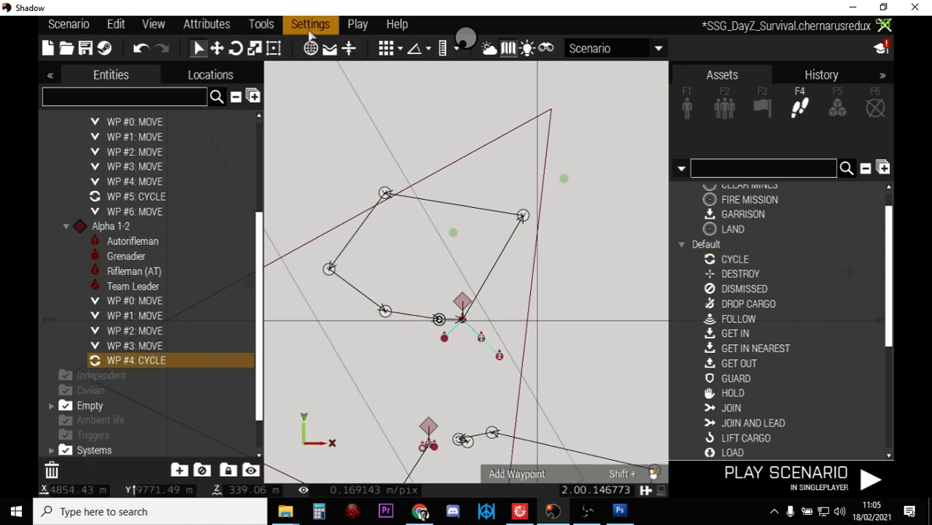
# Play the scenario in spectator view to watch both OPFOR groups follow their waypoints
pyautogui.click(358, 27)
pyautogui.click(399, 111)
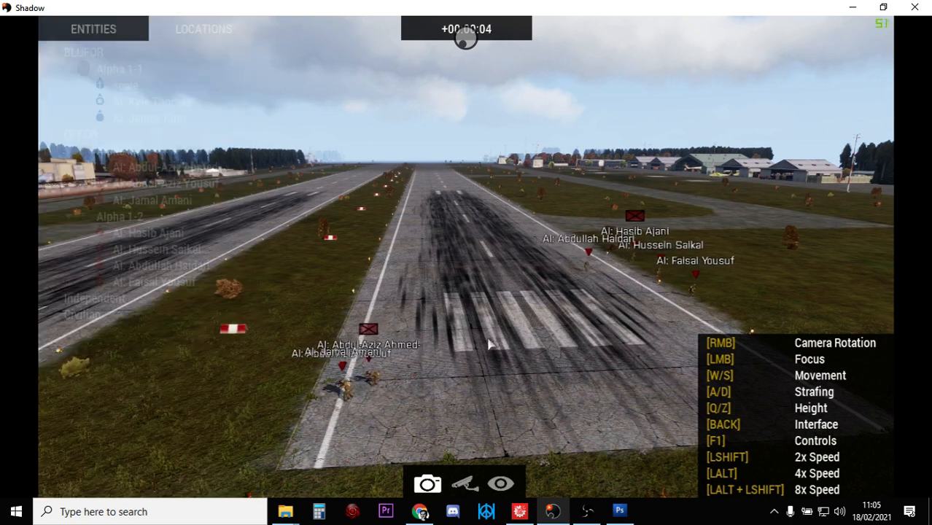
# End the scenario test and return to the Eden Editor, continuing past the mission summary
pyautogui.moveTo(669, 339); pyautogui.dragTo(670, 307, button='right')
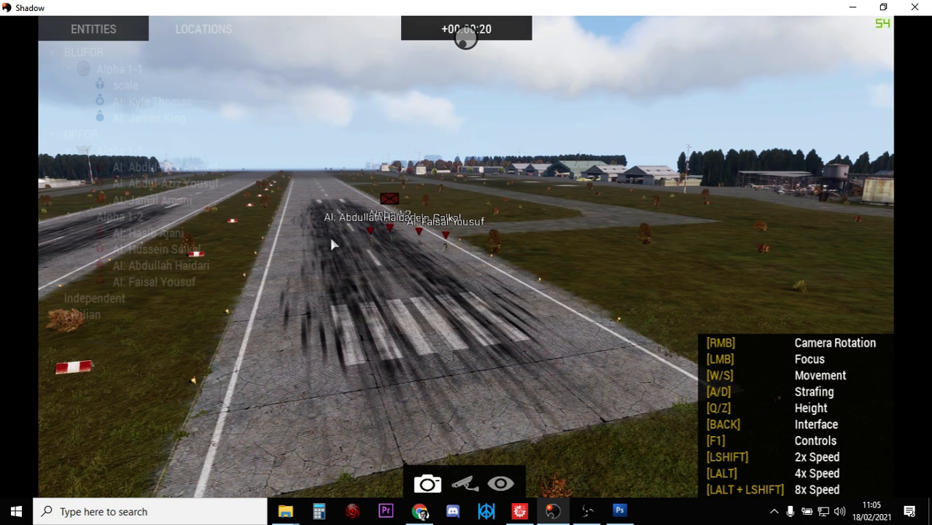
pyautogui.press('Escape')
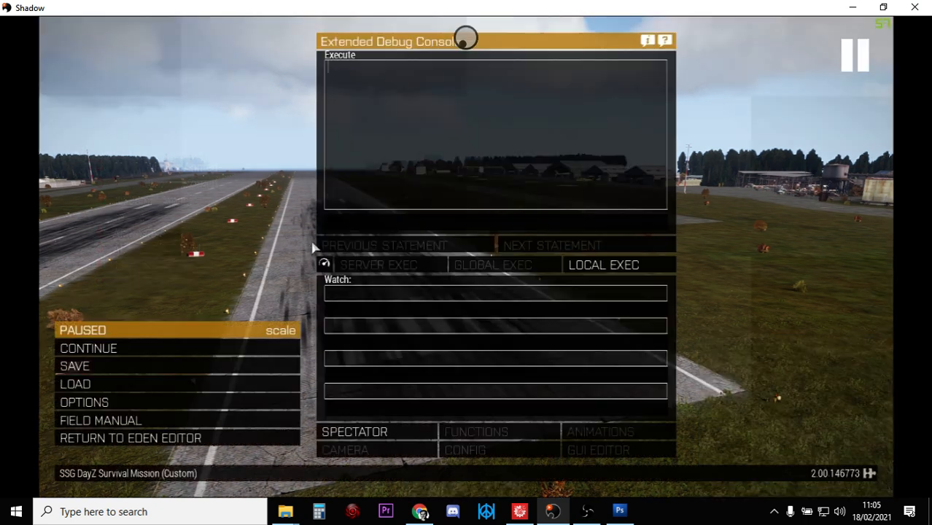
pyautogui.click(191, 438)
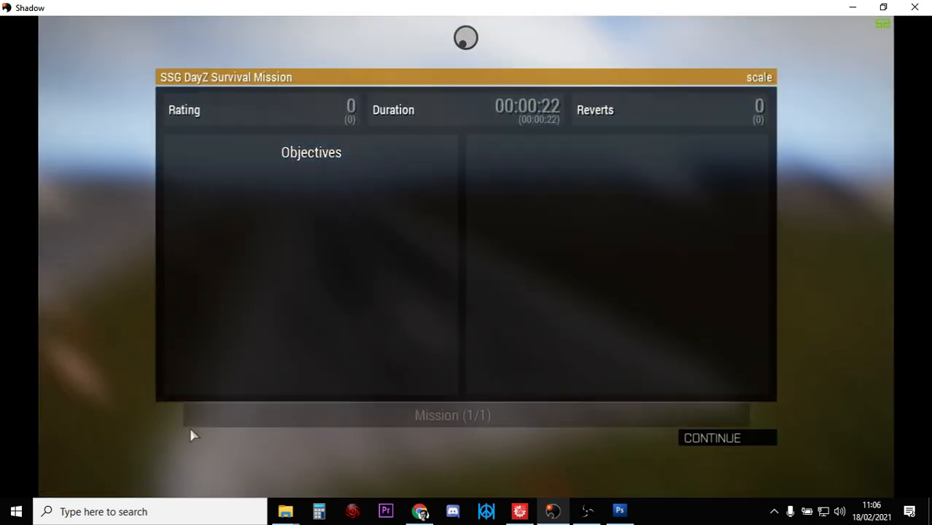
pyautogui.click(690, 441)
# Look over the airfield on the map and the Ravage entries among the system modules
pyautogui.scroll(-2, 726, 422)
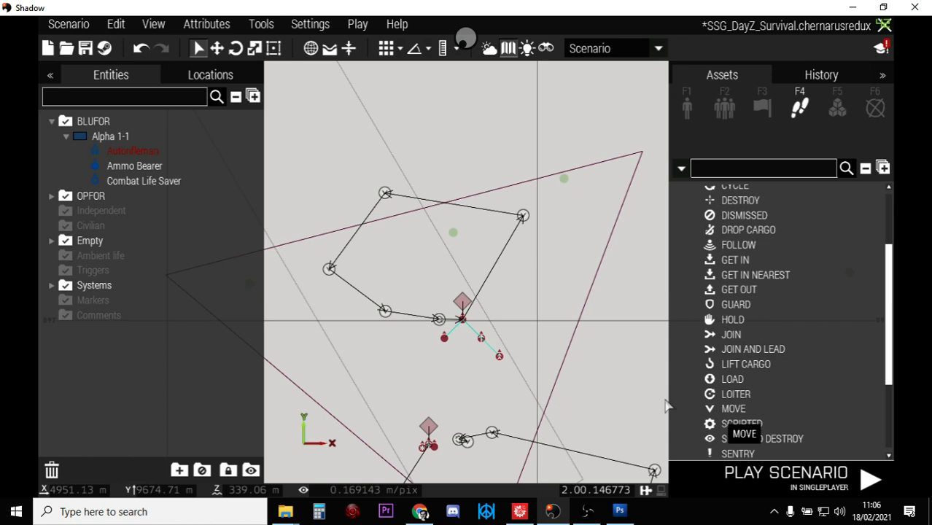
pyautogui.scroll(-3, 405, 402)
pyautogui.scroll(-5, 405, 403)
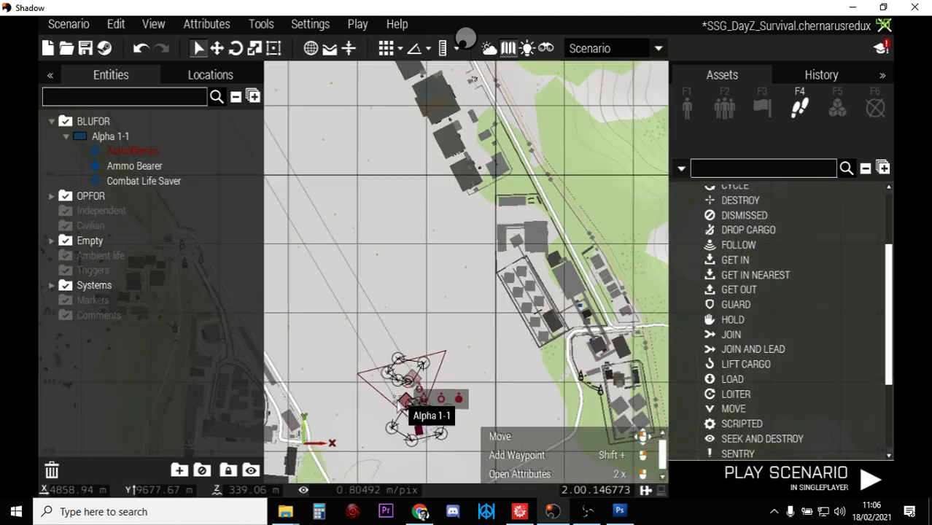
pyautogui.moveTo(520, 301); pyautogui.dragTo(500, 346, button='right')
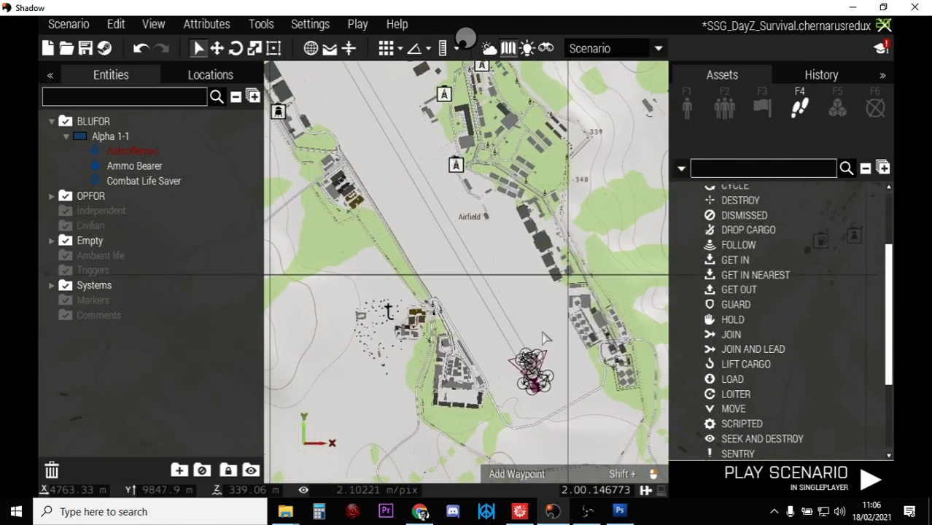
pyautogui.click(840, 114)
pyautogui.scroll(-1, 787, 341)
pyautogui.scroll(-1, 788, 342)
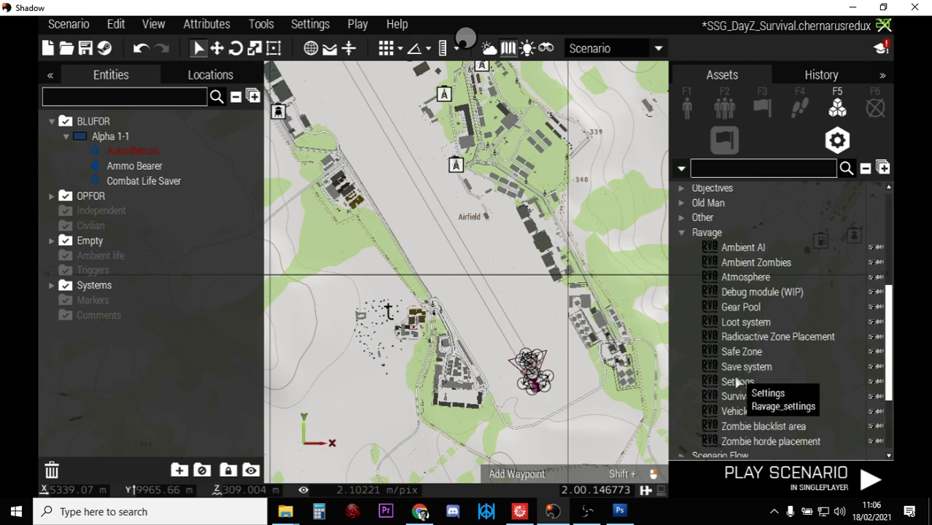
pyautogui.scroll(-4, 473, 314)
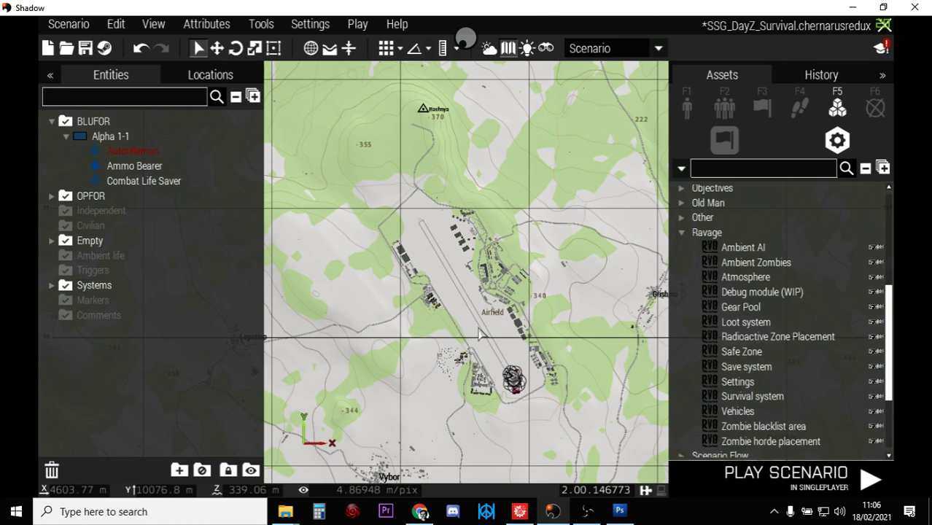
pyautogui.scroll(2, 479, 333)
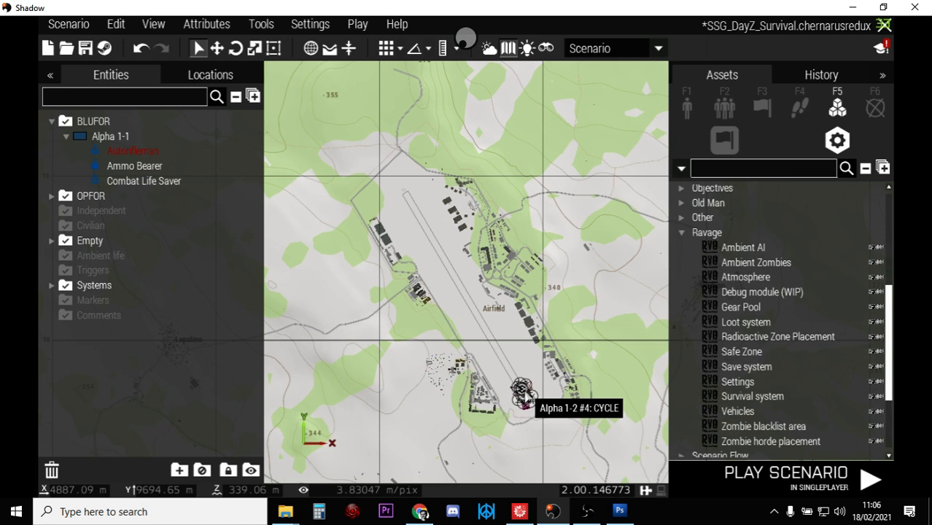
pyautogui.scroll(6, 523, 398)
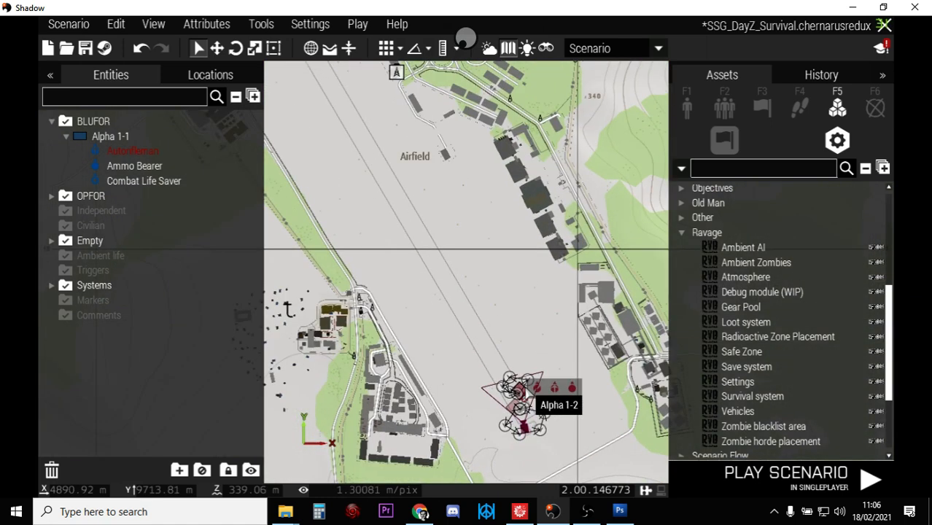
# Move the editor camera to the northwestern end of the airfield runway
pyautogui.moveTo(446, 188); pyautogui.dragTo(517, 302, button='right')
pyautogui.moveTo(438, 206); pyautogui.dragTo(472, 301, button='right')
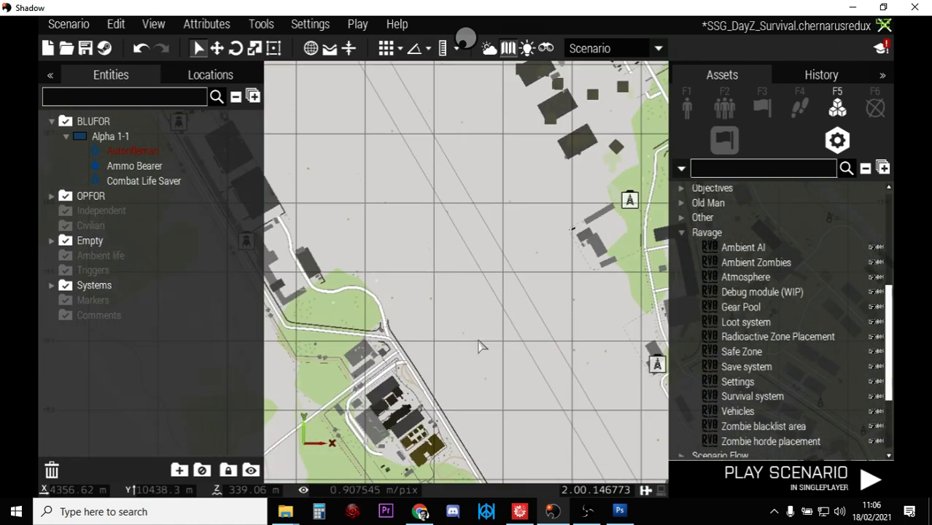
pyautogui.moveTo(456, 146); pyautogui.dragTo(474, 277, button='right')
pyautogui.moveTo(374, 104); pyautogui.dragTo(414, 281, button='right')
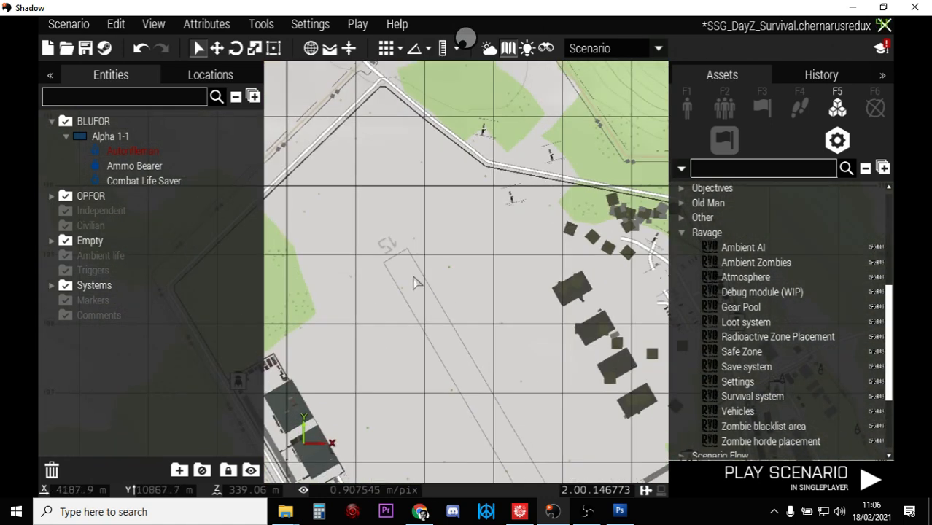
pyautogui.rightClick(379, 242)
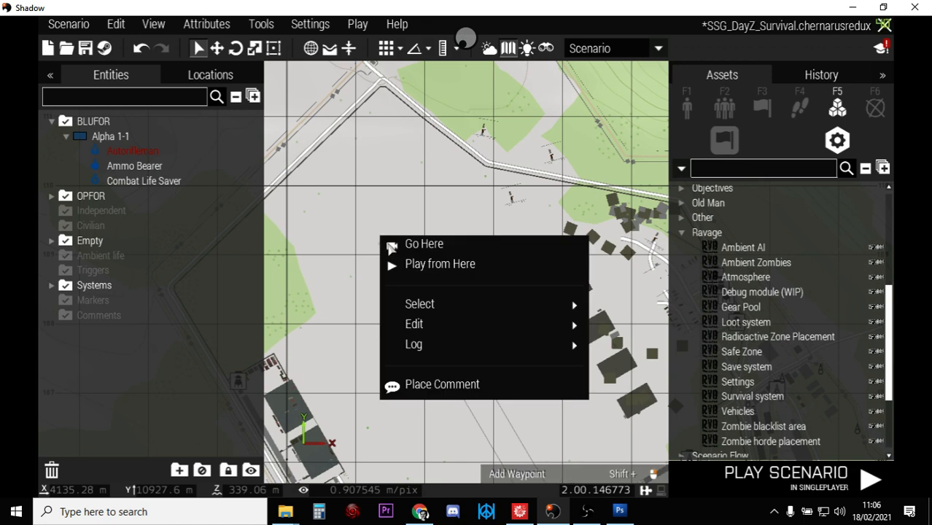
pyautogui.click(416, 245)
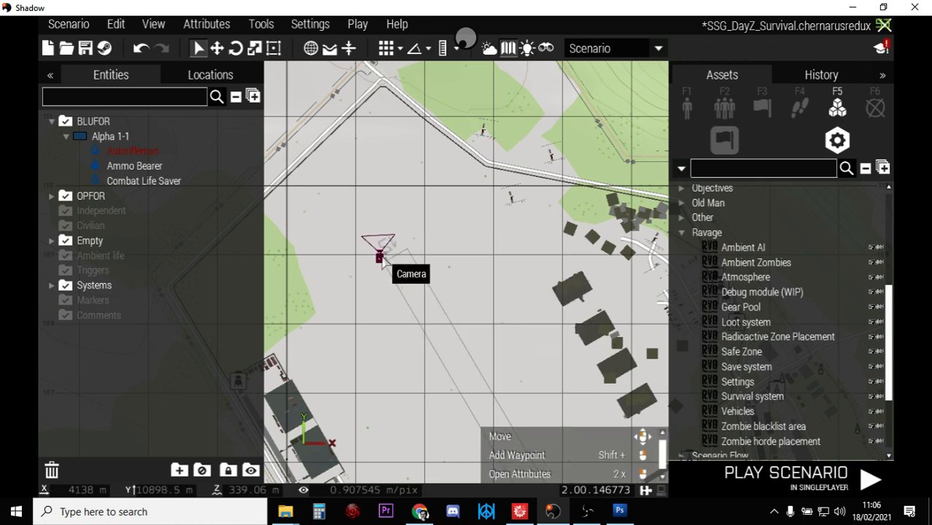
# Reposition the editor camera beside the runway's northwestern end and turn it to face southeast down the runway
pyautogui.moveTo(380, 257)
pyautogui.keyDown('shift'); pyautogui.mouseDown()
pyautogui.moveTo(360, 233)
pyautogui.moveTo(381, 245)
pyautogui.moveTo(358, 262)
pyautogui.moveTo(384, 236)
pyautogui.mouseUp(); pyautogui.keyUp('shift')
pyautogui.rightClick(379, 249)
pyautogui.click(415, 251)
pyautogui.rightClick(381, 242)
pyautogui.click(400, 248)
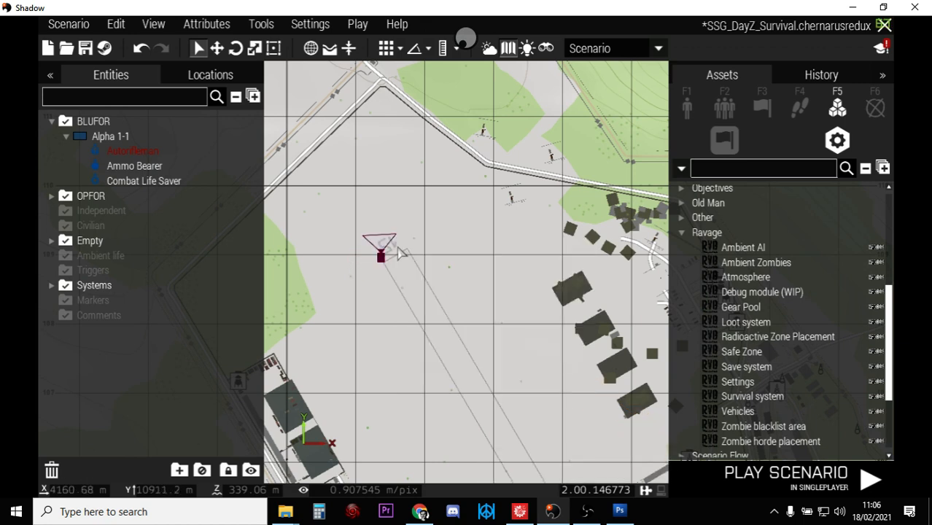
pyautogui.keyDown('shift'); pyautogui.moveTo(373, 259); pyautogui.dragTo(378, 243); pyautogui.keyUp('shift')
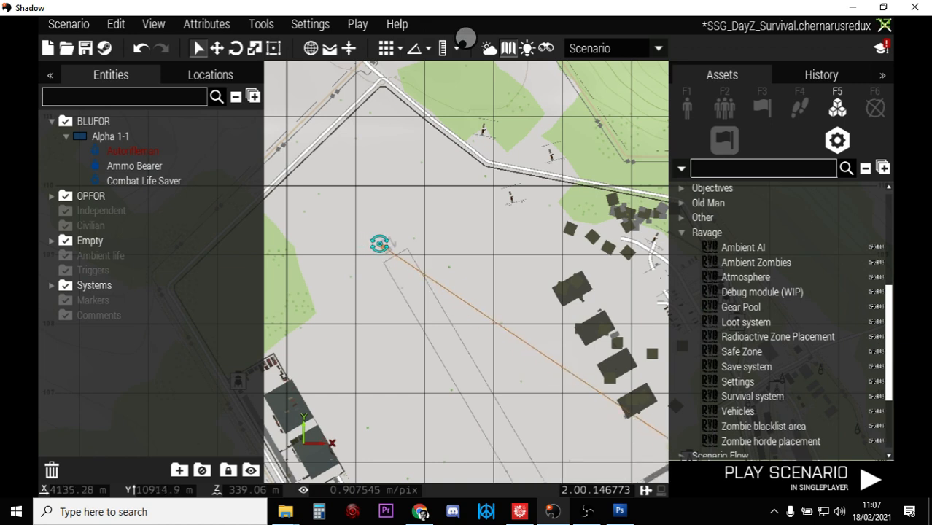
pyautogui.rightClick(384, 254)
pyautogui.click(401, 256)
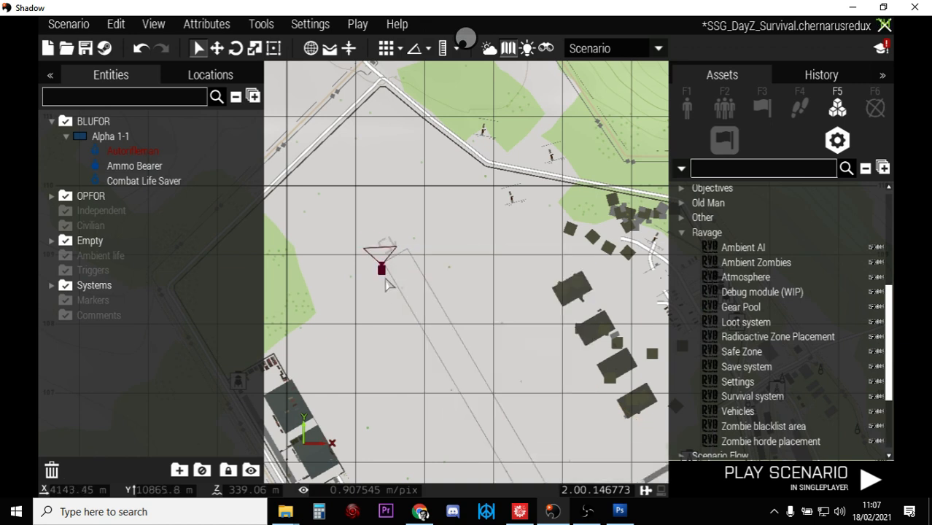
pyautogui.moveTo(382, 266)
pyautogui.keyDown('shift'); pyautogui.mouseDown()
pyautogui.moveTo(376, 233)
pyautogui.moveTo(387, 229)
pyautogui.mouseUp(); pyautogui.keyUp('shift')
pyautogui.rightClick(388, 243)
pyautogui.click(398, 248)
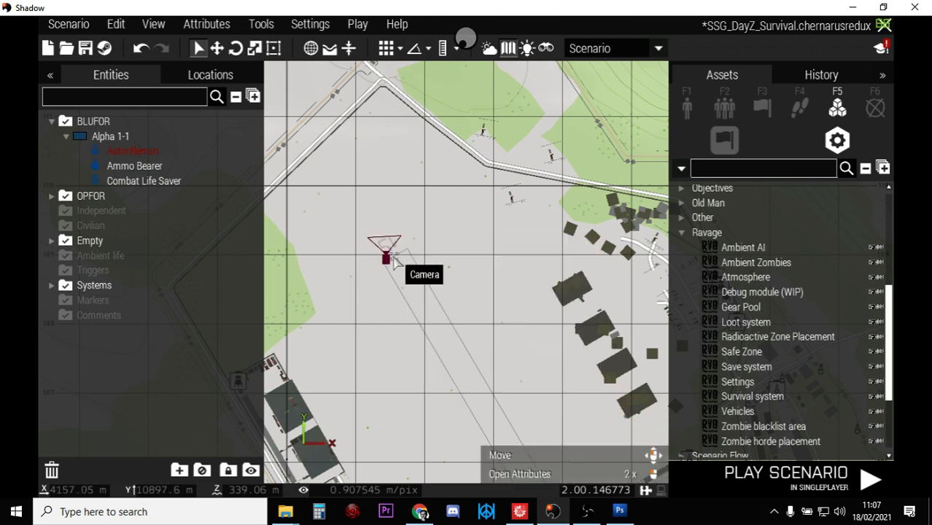
pyautogui.moveTo(394, 256)
pyautogui.keyDown('shift'); pyautogui.mouseDown()
pyautogui.moveTo(410, 273)
pyautogui.moveTo(353, 241)
pyautogui.mouseUp(); pyautogui.keyUp('shift')
pyautogui.rightClick(354, 242)
pyautogui.click(386, 255)
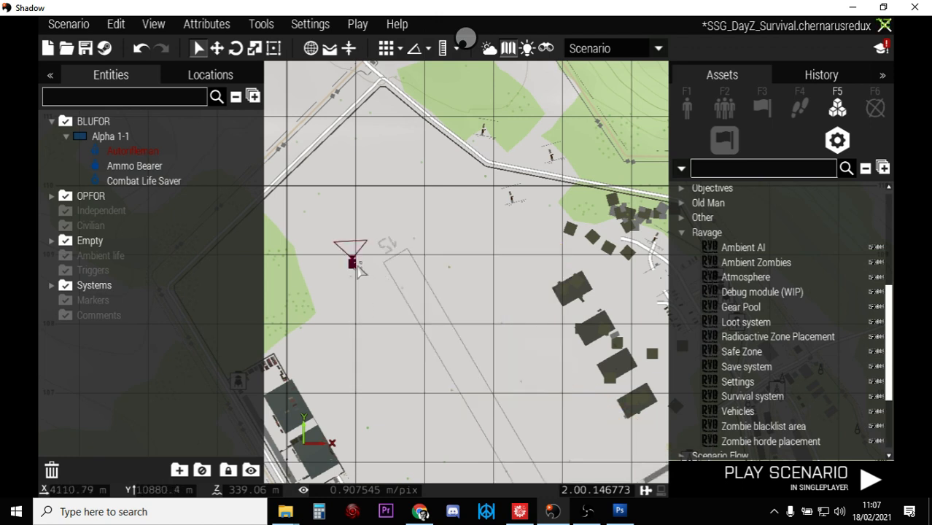
pyautogui.moveTo(353, 263)
pyautogui.mouseDown()
pyautogui.moveTo(391, 239)
pyautogui.moveTo(357, 234)
pyautogui.moveTo(416, 216)
pyautogui.moveTo(441, 269)
pyautogui.moveTo(446, 250)
pyautogui.mouseUp()
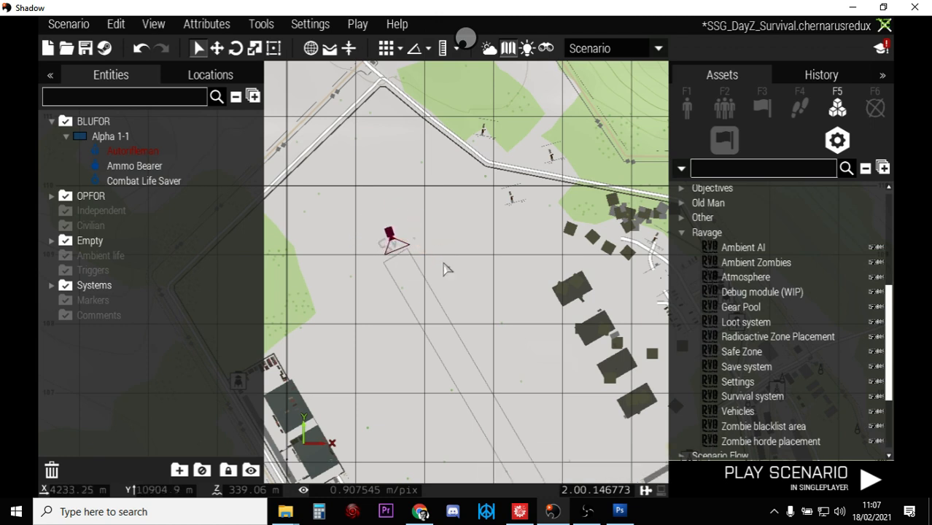
# Place a crewed OPFOR T-100 Varsuk tank near the runway's northwestern end and rotate it to face southeast down the runway
pyautogui.scroll(3, 434, 306)
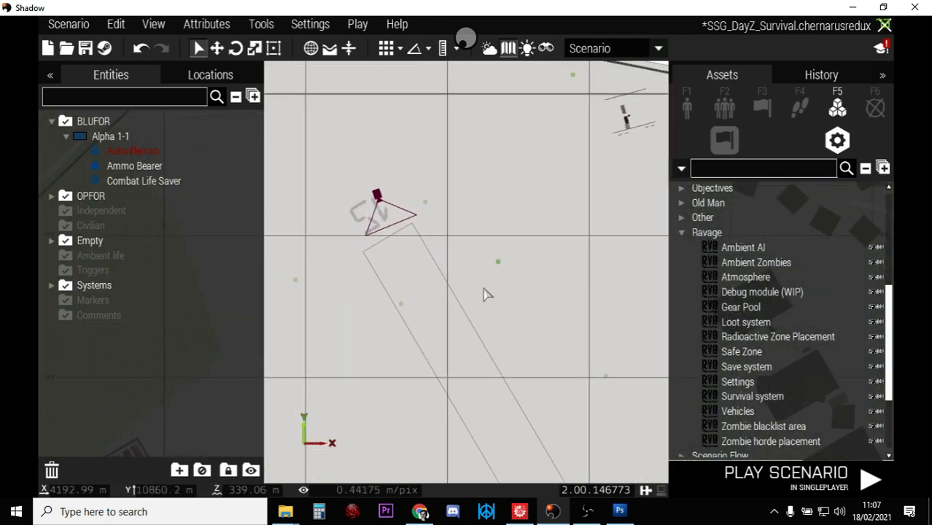
pyautogui.press('F1')
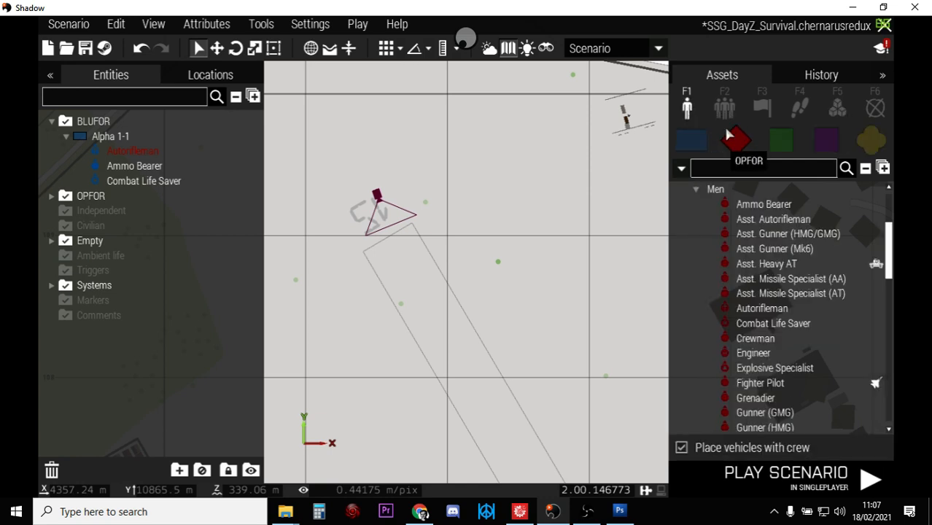
pyautogui.click(696, 189)
pyautogui.scroll(-1, 766, 282)
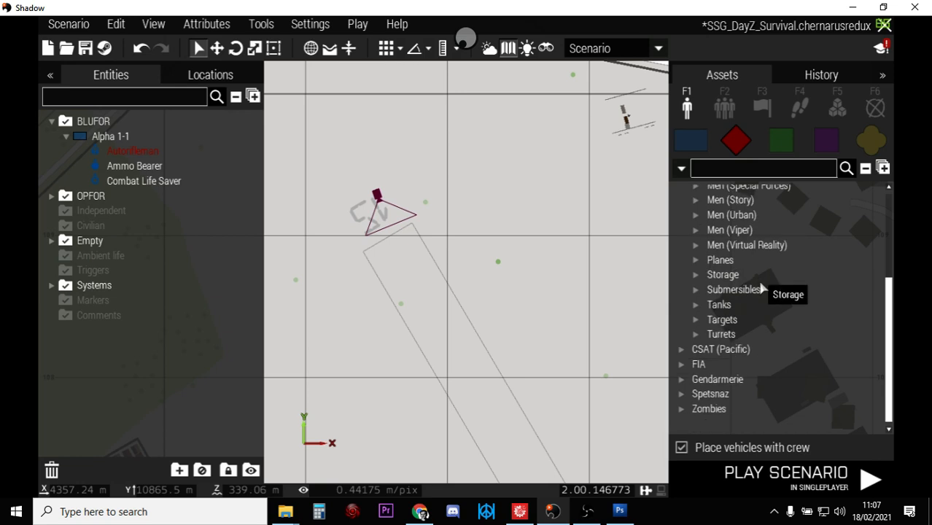
pyautogui.click(717, 304)
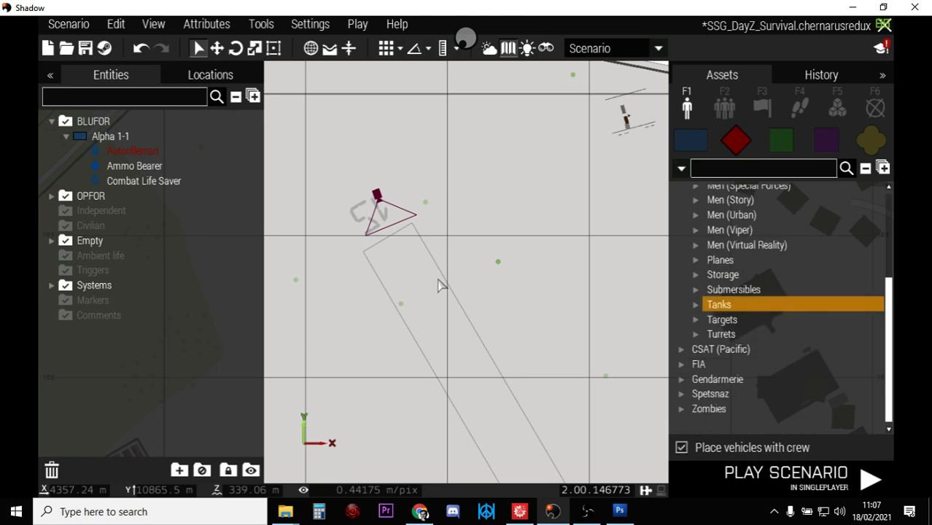
pyautogui.click(695, 305)
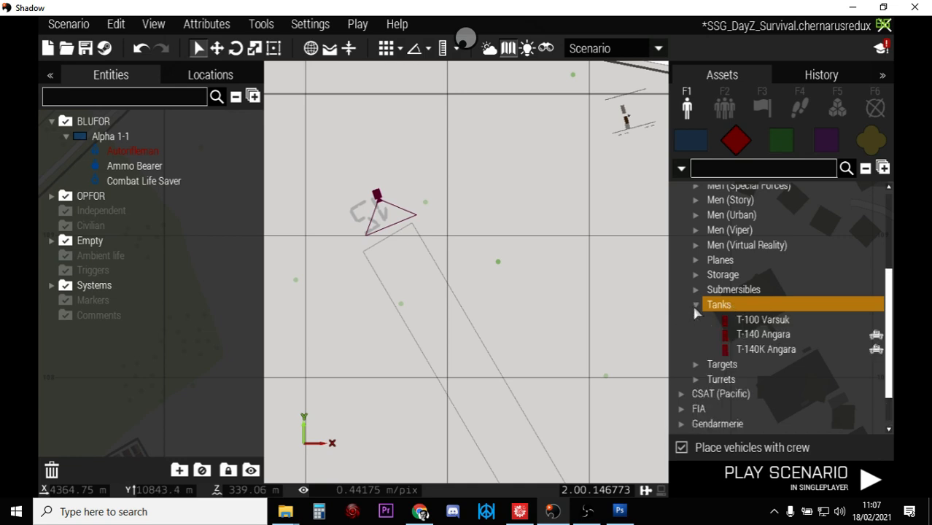
pyautogui.click(758, 319)
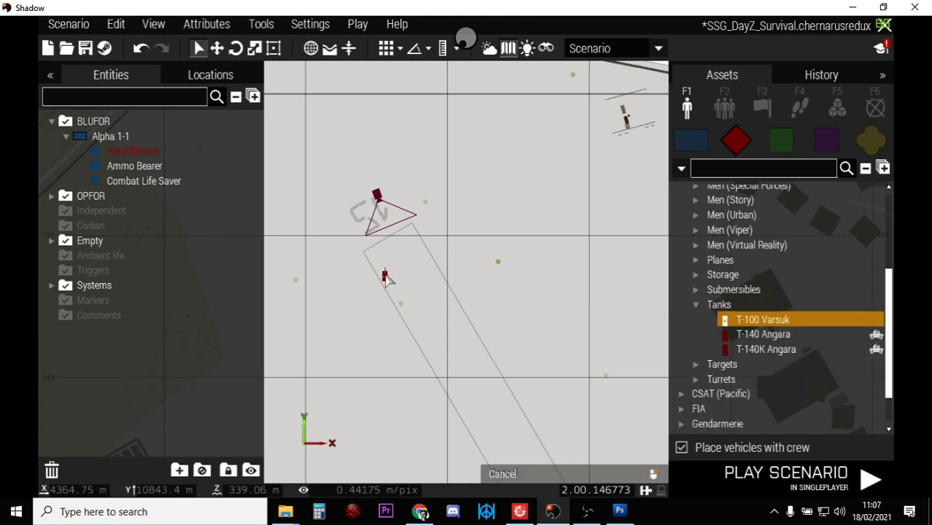
pyautogui.click(385, 275)
pyautogui.keyDown('shift'); pyautogui.moveTo(385, 276); pyautogui.dragTo(400, 298); pyautogui.keyUp('shift')
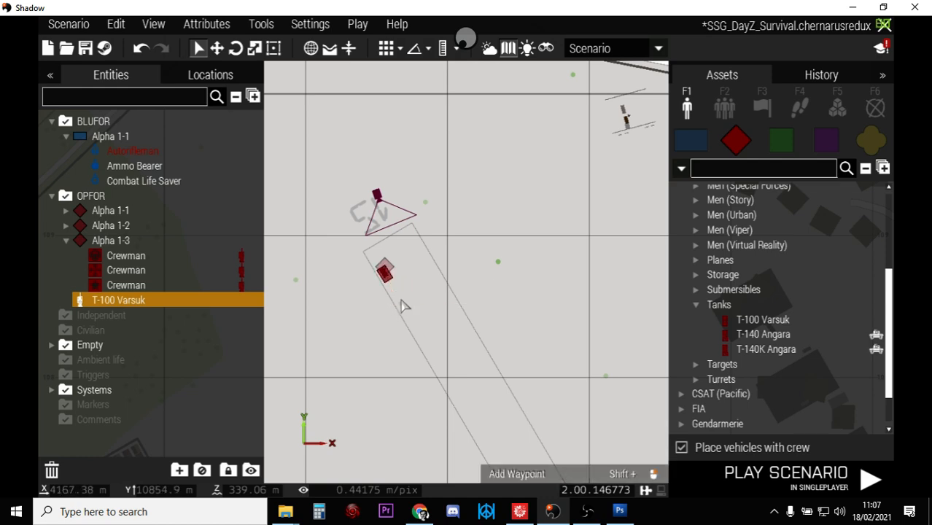
# Place a crewed OPFOR Mi-48 Kajman helicopter beside the T-100 Varsuk and rotate it to face southeast down the runway
pyautogui.scroll(2, 614, 327)
pyautogui.scroll(-1, 758, 319)
pyautogui.scroll(3, 780, 290)
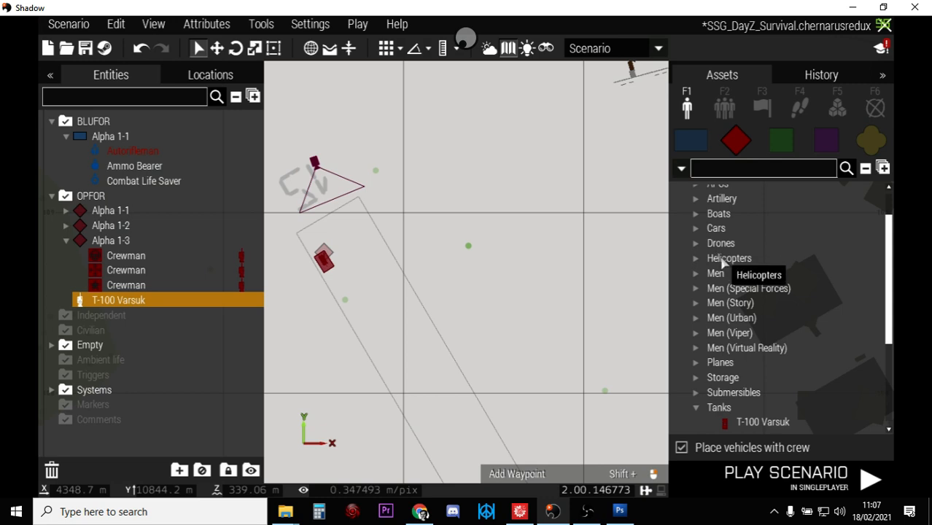
pyautogui.doubleClick(722, 260)
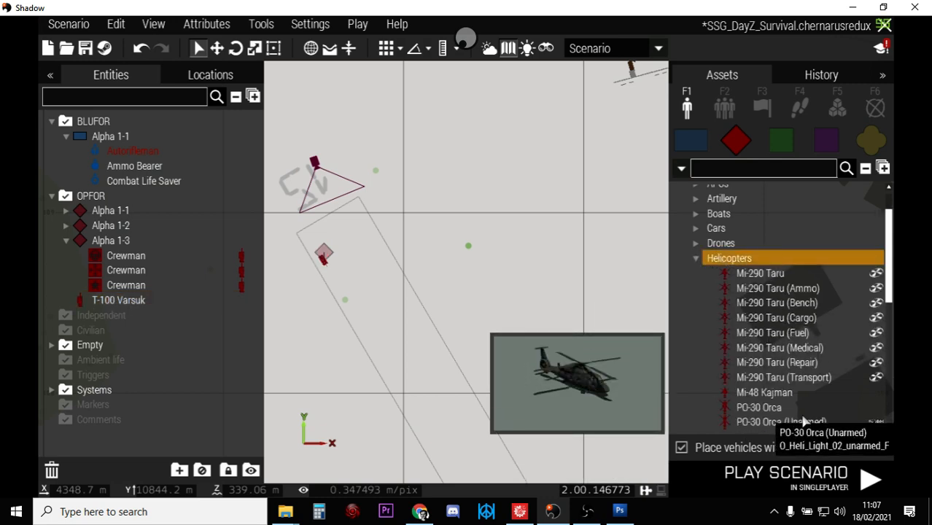
pyautogui.click(760, 394)
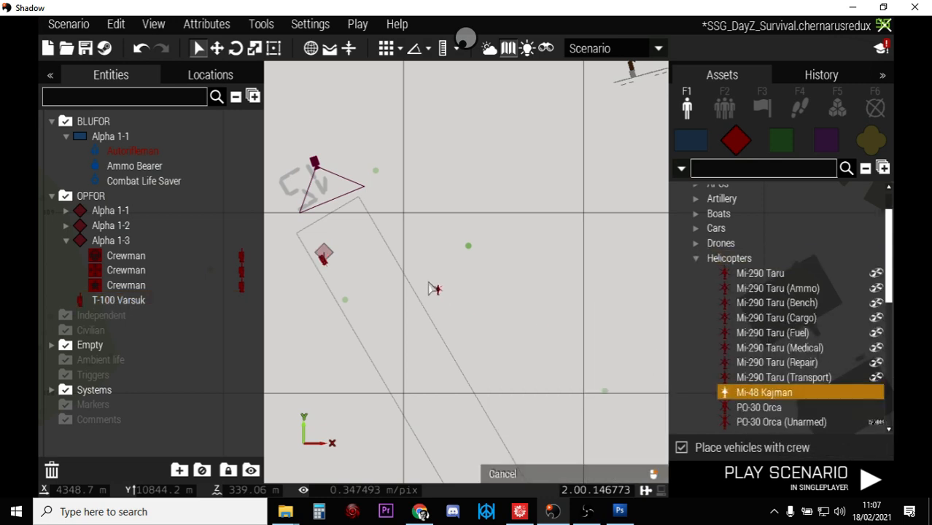
pyautogui.click(363, 248)
pyautogui.scroll(2, 364, 249)
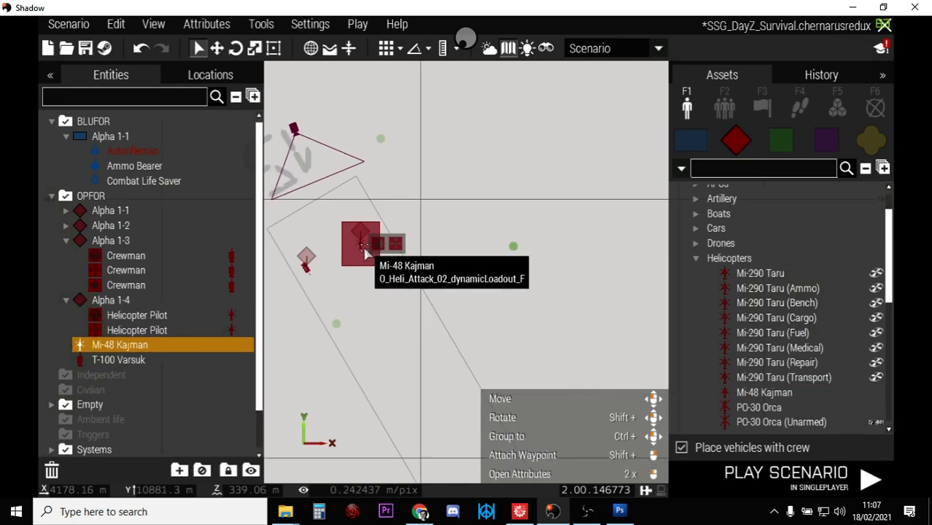
pyautogui.keyDown('shift'); pyautogui.moveTo(361, 245); pyautogui.dragTo(390, 305); pyautogui.keyUp('shift')
pyautogui.press('a')
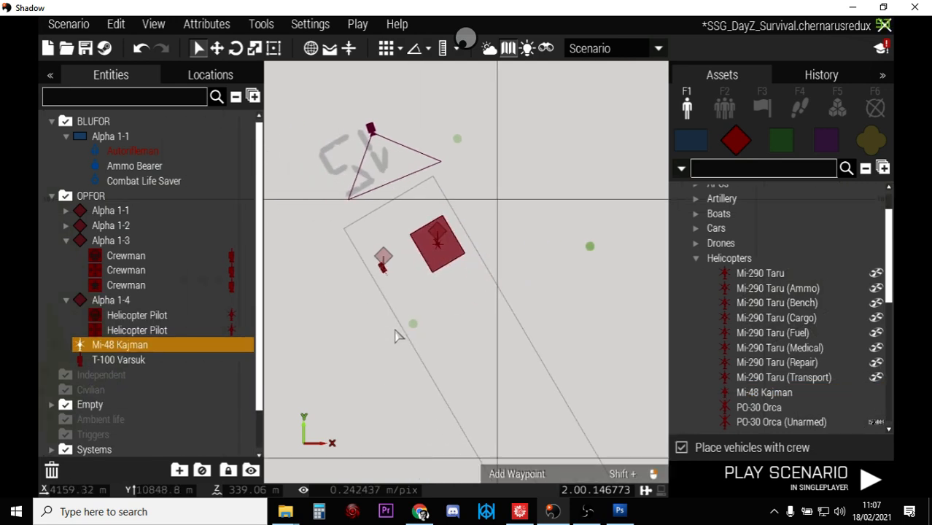
# Give the T-100 Varsuk's group two MOVE waypoints, one south-southwest of the tank outside the runway and one southeast of it on the runway
pyautogui.scroll(-1, 397, 335)
pyautogui.scroll(-1, 397, 334)
pyautogui.moveTo(436, 390); pyautogui.dragTo(448, 328, button='right')
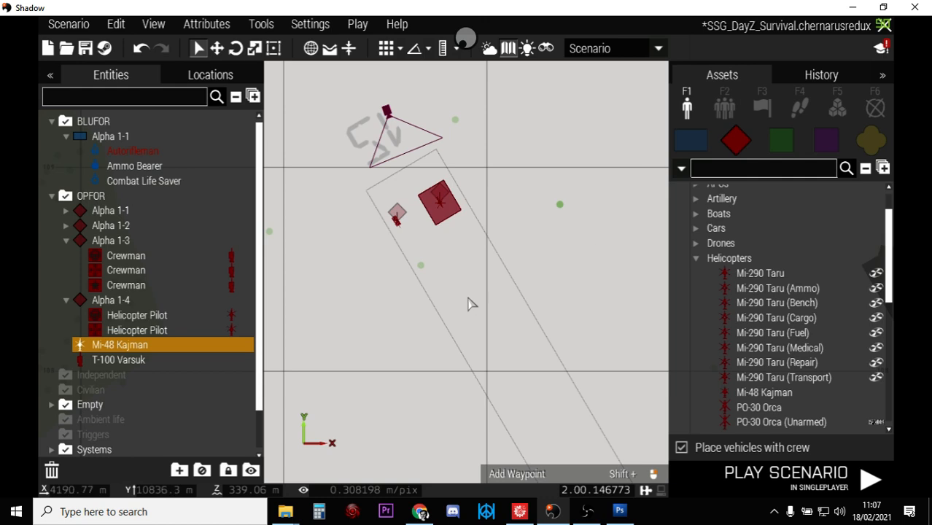
pyautogui.scroll(3, 474, 302)
pyautogui.moveTo(433, 294); pyautogui.dragTo(441, 317, button='right')
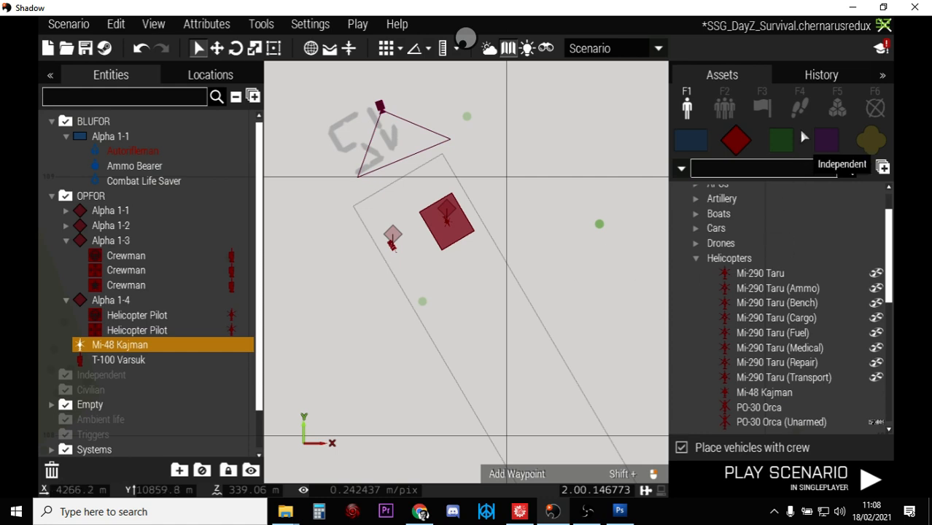
pyautogui.click(800, 109)
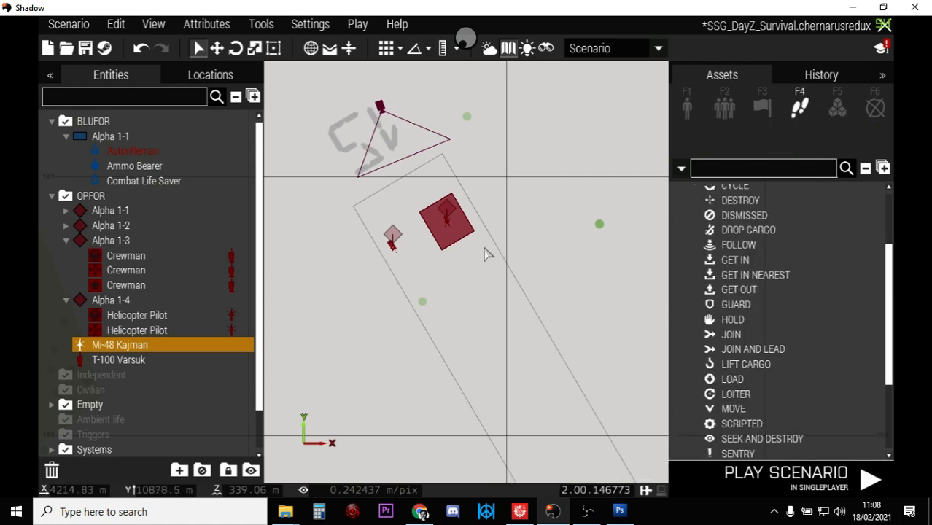
pyautogui.click(389, 237)
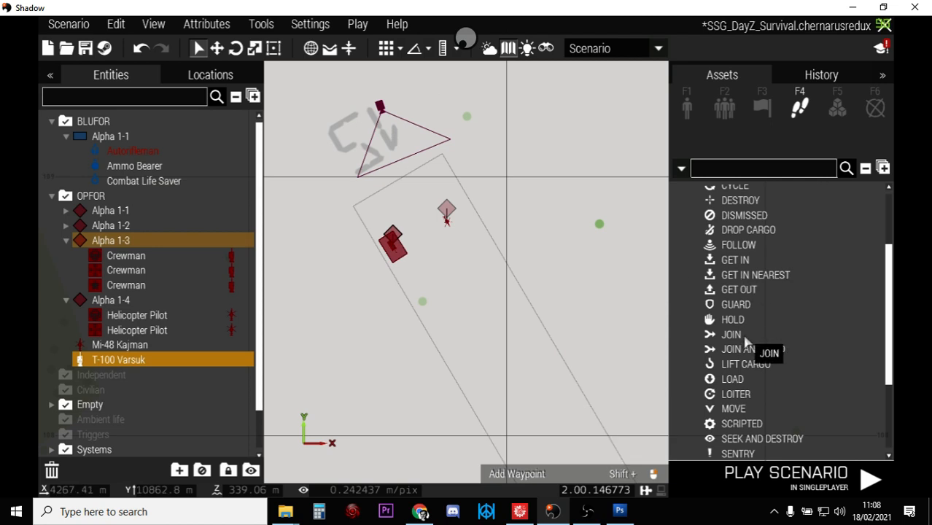
pyautogui.click(732, 408)
pyautogui.click(355, 358)
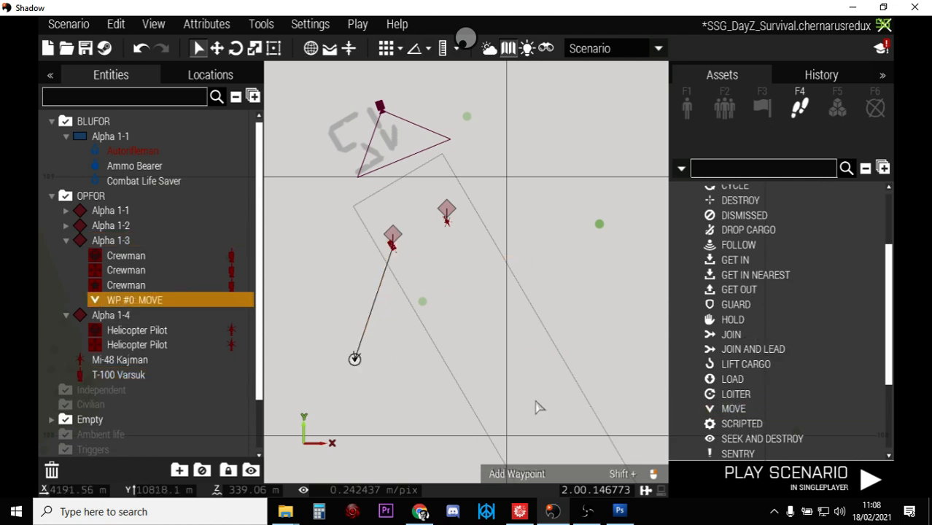
pyautogui.click(732, 408)
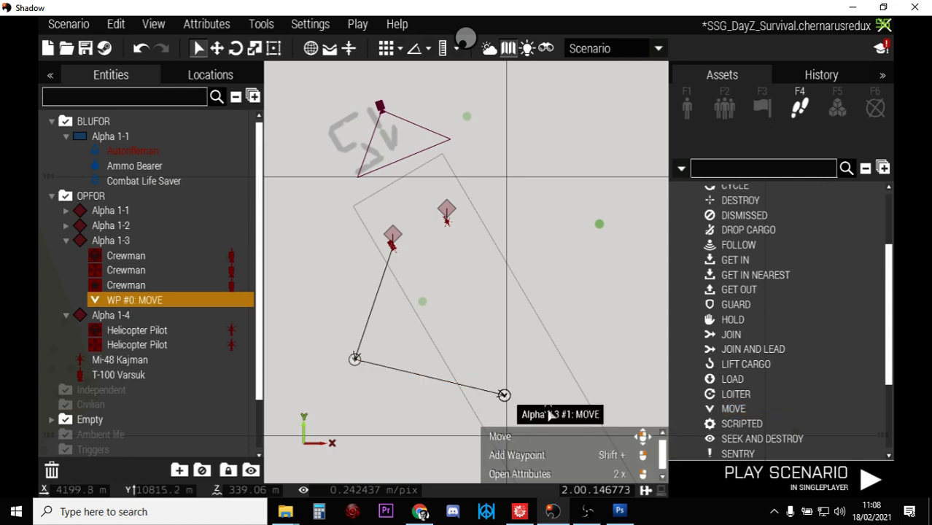
pyautogui.click(503, 394)
# Continue the tank group's route with three MOVE waypoints: east of the runway, northeast of the helicopter, and back beside the tank
pyautogui.click(732, 408)
pyautogui.click(640, 277)
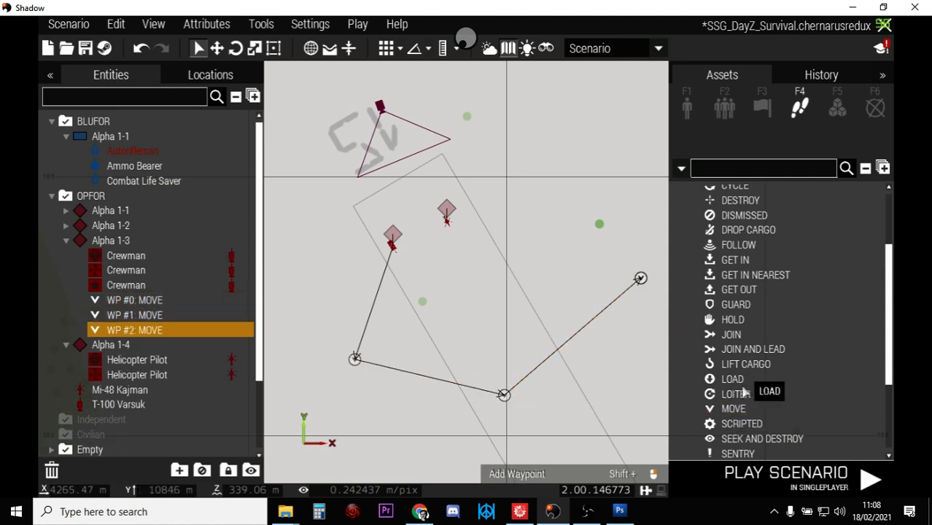
pyautogui.click(733, 409)
pyautogui.click(594, 133)
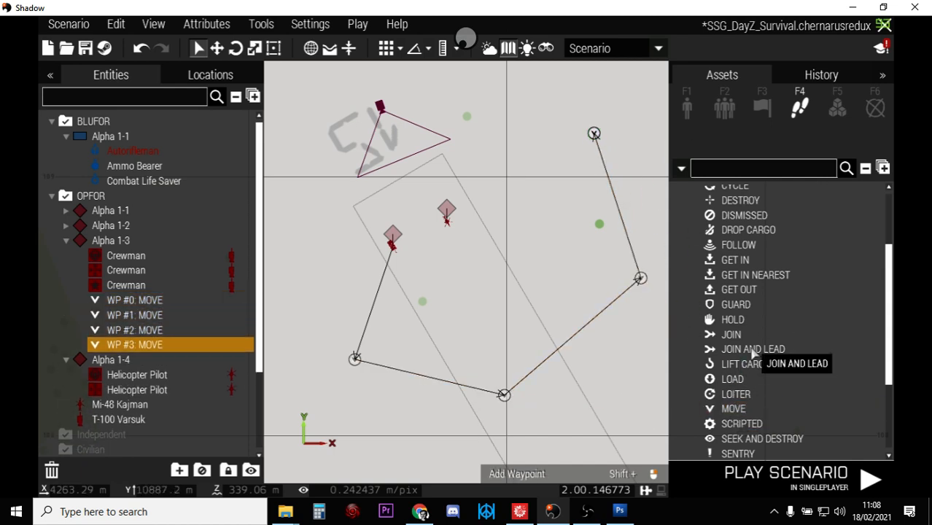
pyautogui.click(733, 408)
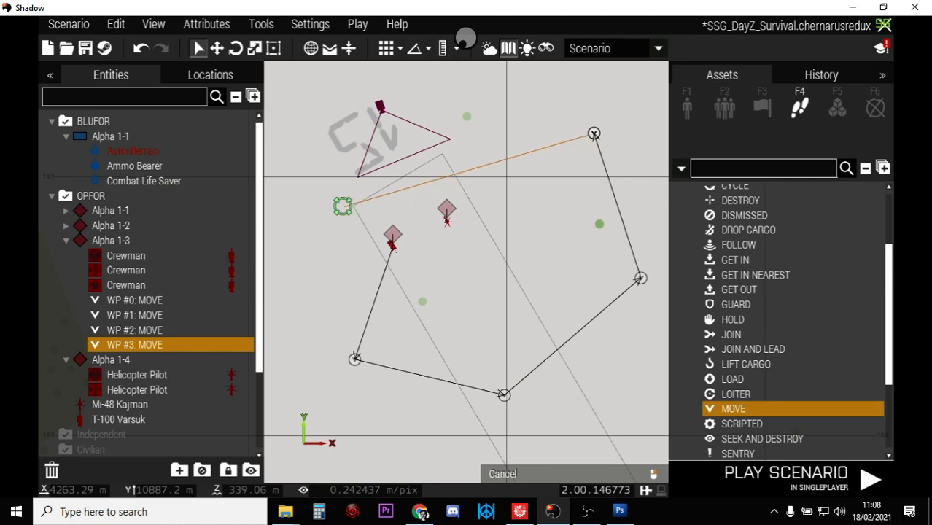
pyautogui.click(363, 217)
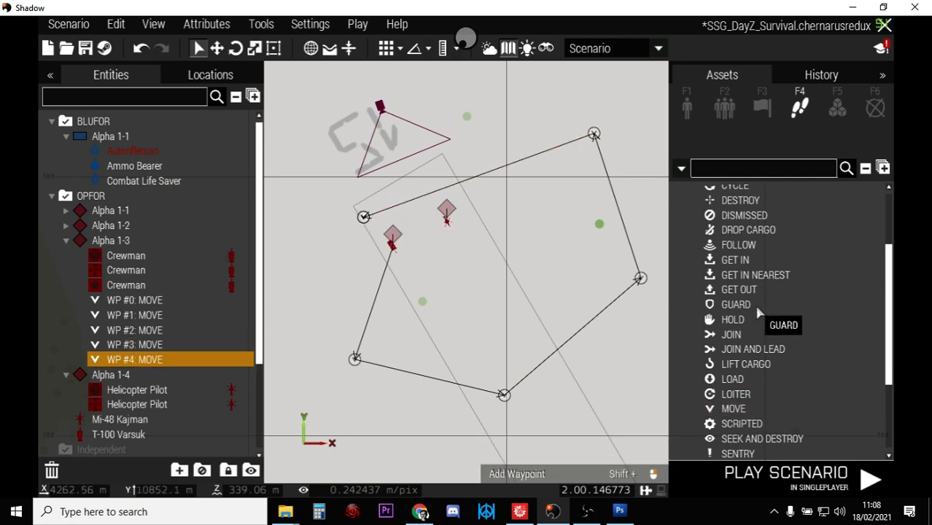
# Close the tank group's patrol loop with a CYCLE waypoint just west of the T-100 Varsuk
pyautogui.scroll(2, 737, 306)
pyautogui.click(731, 210)
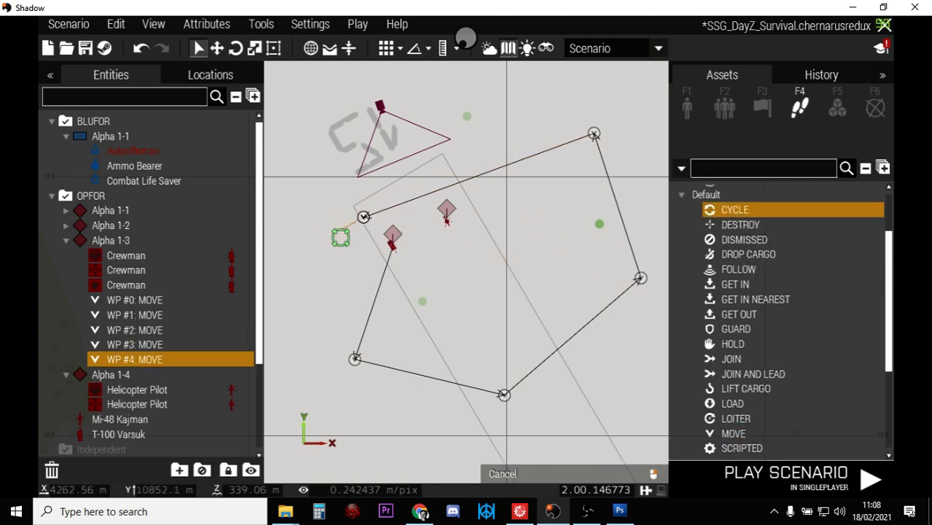
pyautogui.click(367, 237)
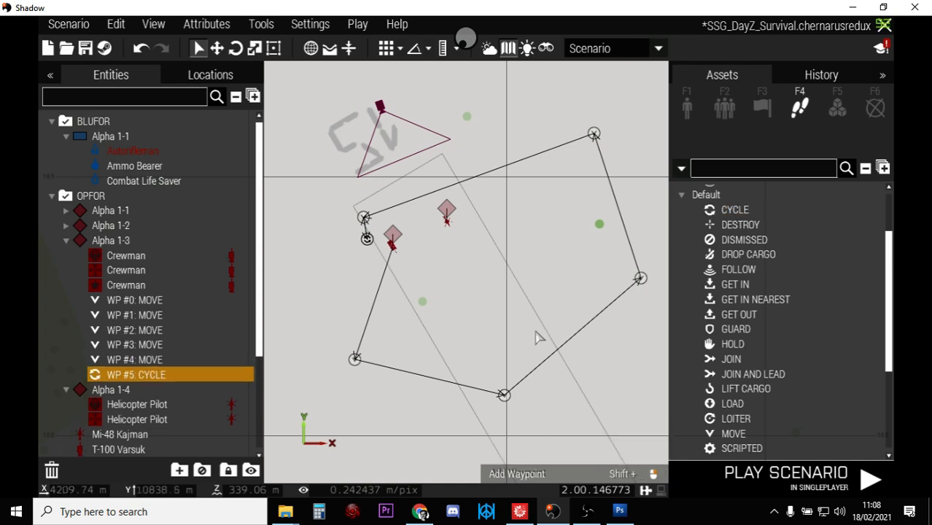
# Give the Mi-48 Kajman's group a MOVE waypoint far down the runway to the southeast
pyautogui.scroll(-2, 454, 237)
pyautogui.scroll(-1, 665, 363)
pyautogui.moveTo(651, 384); pyautogui.dragTo(583, 259, button='right')
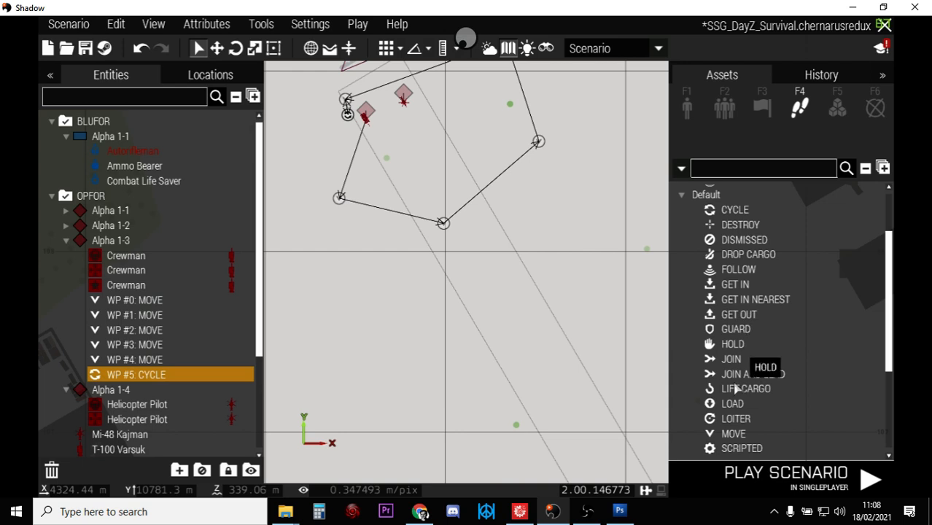
pyautogui.scroll(-3, 736, 434)
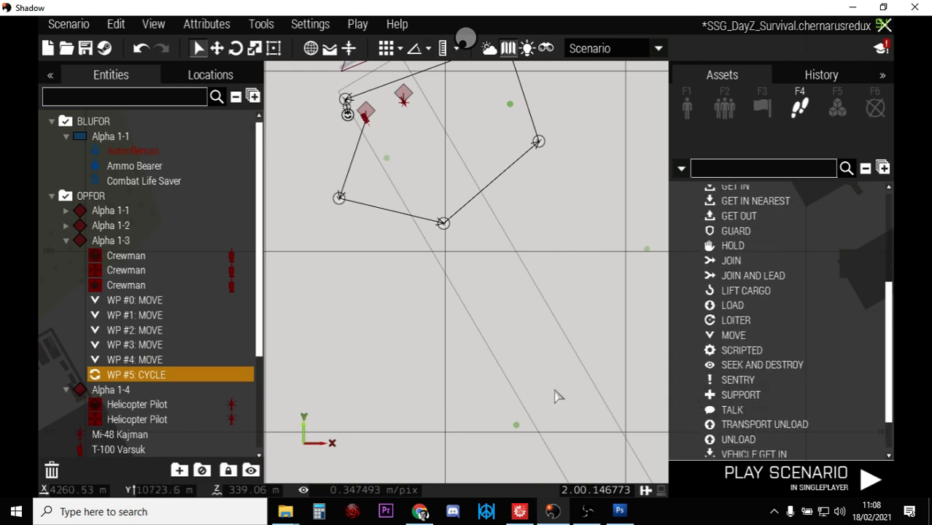
pyautogui.scroll(-2, 552, 395)
pyautogui.moveTo(552, 396); pyautogui.dragTo(468, 266, button='right')
pyautogui.scroll(-5, 505, 308)
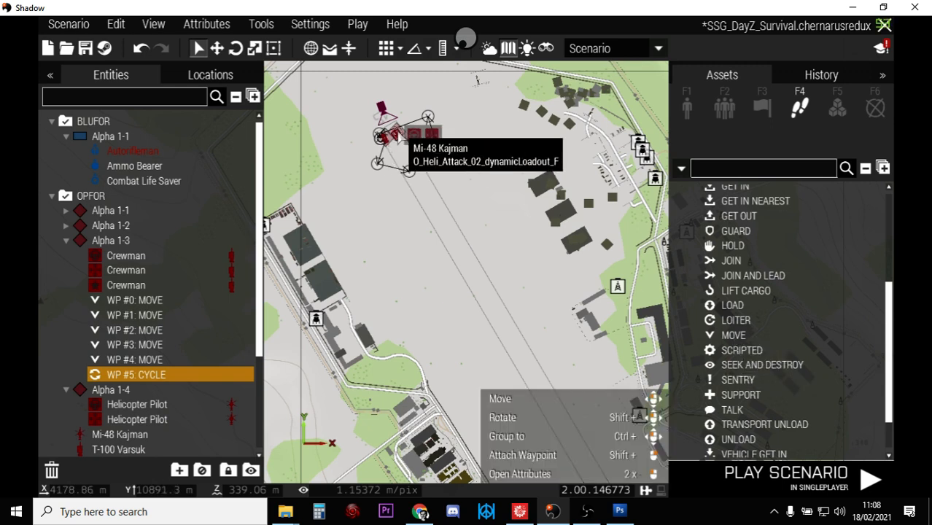
pyautogui.scroll(6, 460, 239)
pyautogui.moveTo(357, 138); pyautogui.dragTo(459, 347, button='right')
pyautogui.click(391, 150)
pyautogui.scroll(-1, 551, 354)
pyautogui.click(734, 335)
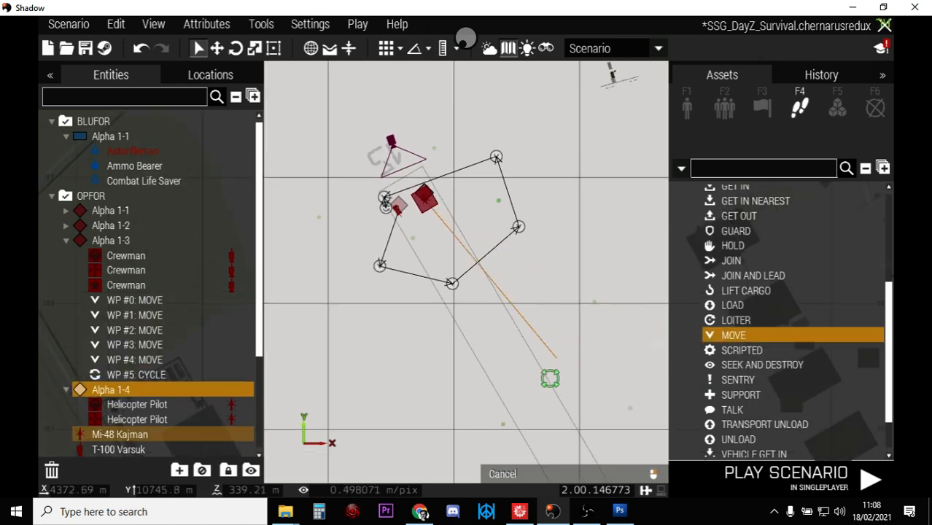
pyautogui.moveTo(553, 347); pyautogui.dragTo(510, 280, button='right')
pyautogui.click(538, 341)
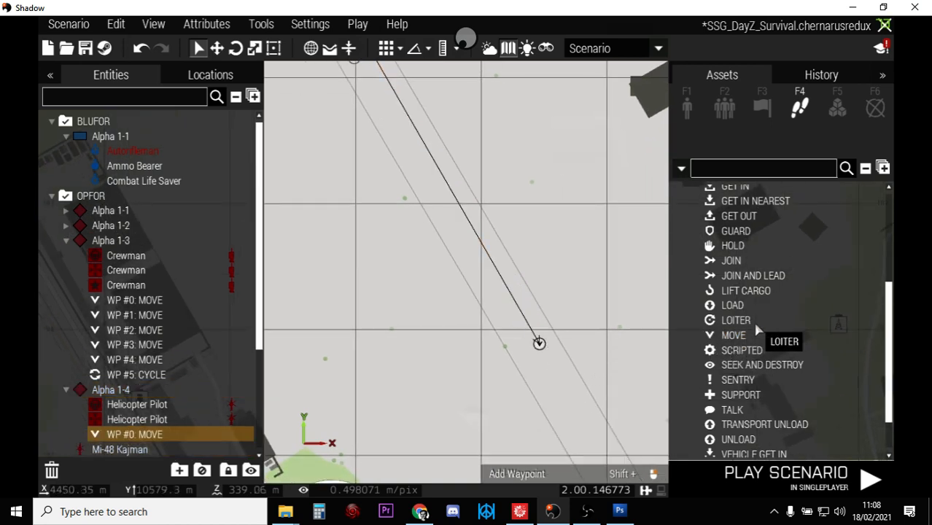
# Add a LOITER waypoint for the helicopter group on the runway, slightly southeast of its MOVE waypoint
pyautogui.scroll(1, 755, 344)
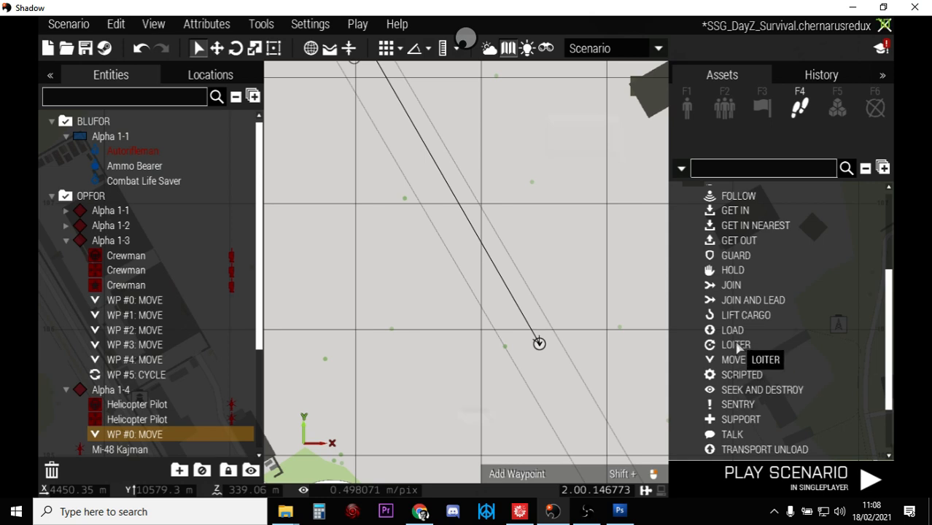
pyautogui.click(751, 345)
pyautogui.click(561, 388)
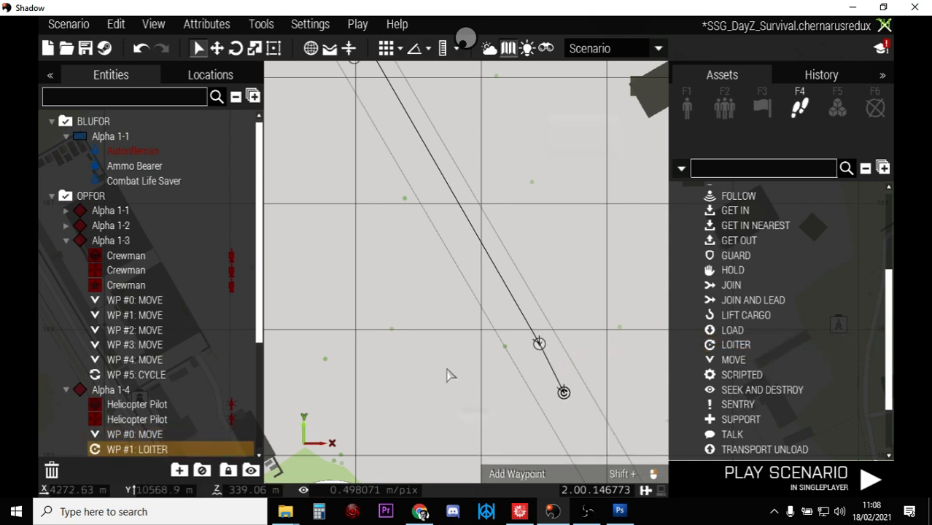
# Start the scenario in singleplayer spectator mode
pyautogui.scroll(-1, 450, 374)
pyautogui.scroll(-1, 448, 369)
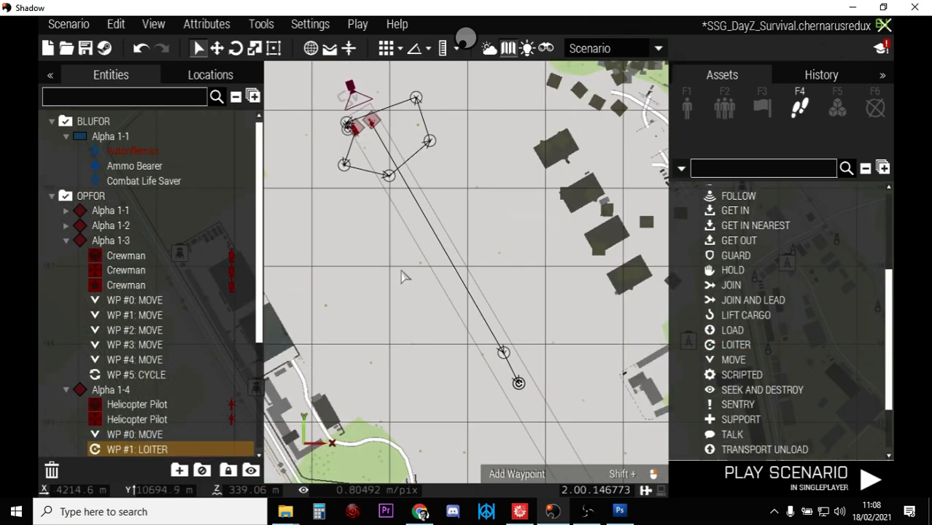
pyautogui.click(355, 25)
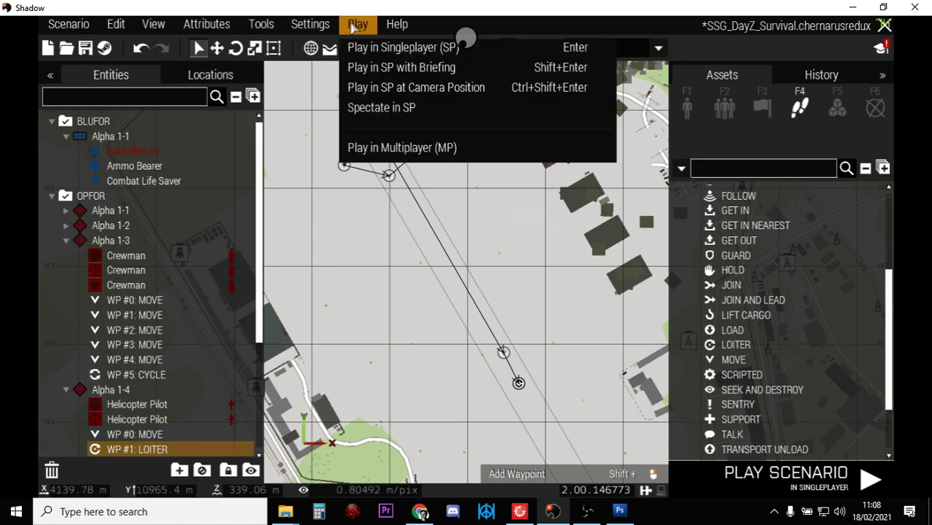
pyautogui.click(379, 110)
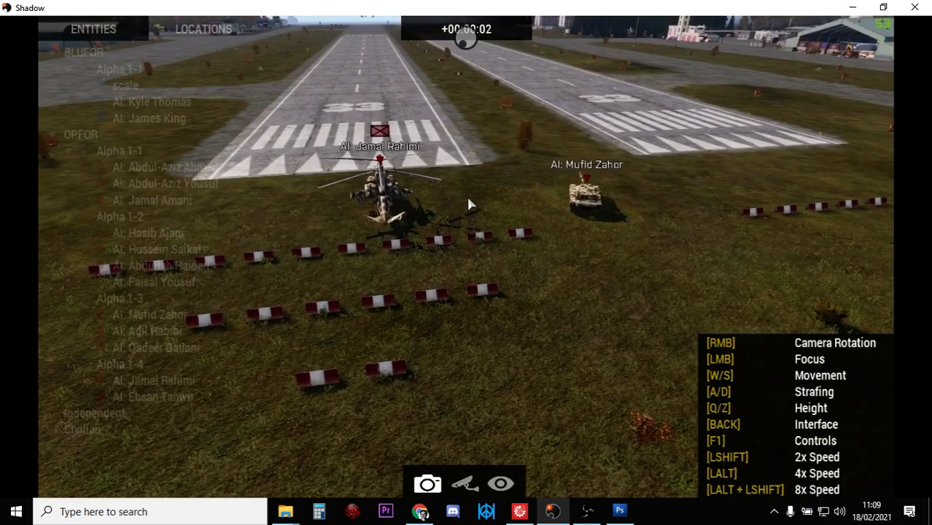
# Watch the tank and helicopter follow their waypoints from the spectator camera, and return to the Eden Editor
pyautogui.moveTo(576, 207); pyautogui.dragTo(601, 139, button='right')
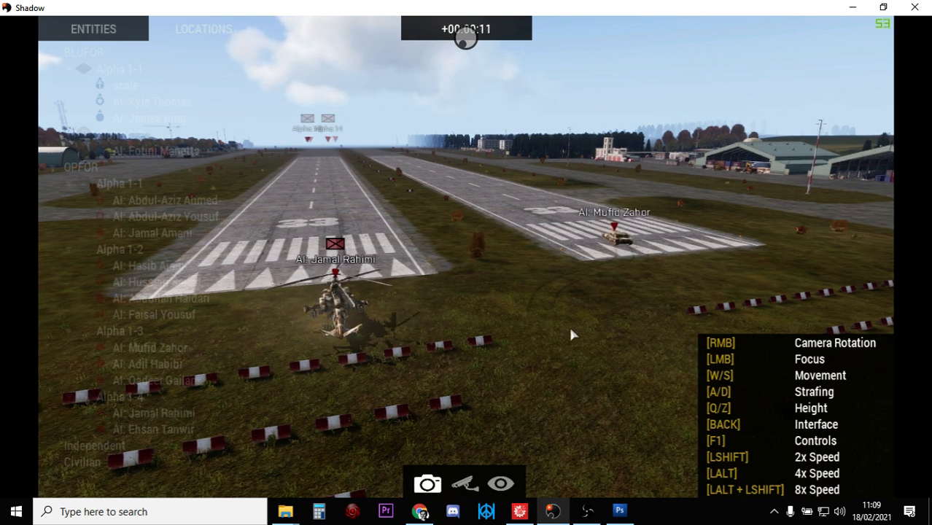
pyautogui.press('a')
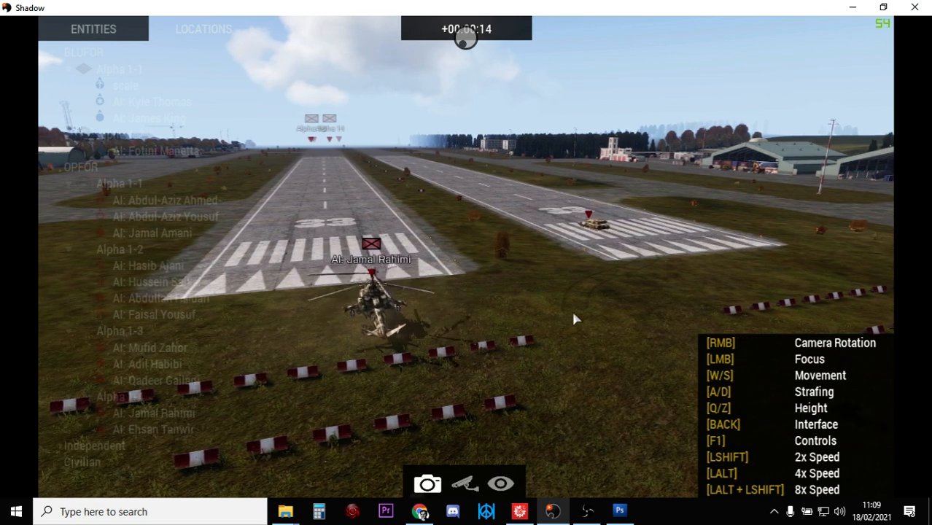
pyautogui.moveTo(565, 370); pyautogui.dragTo(535, 358, button='right')
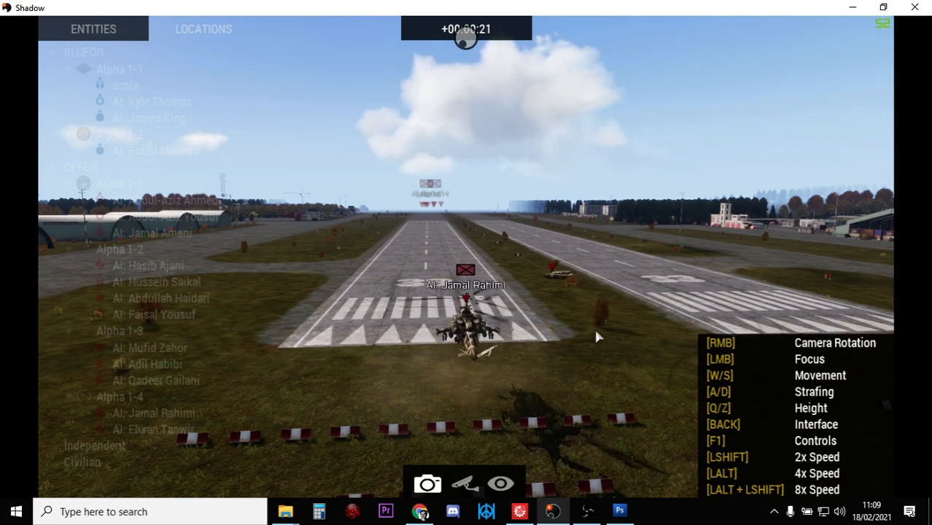
pyautogui.moveTo(589, 313); pyautogui.dragTo(552, 339, button='right')
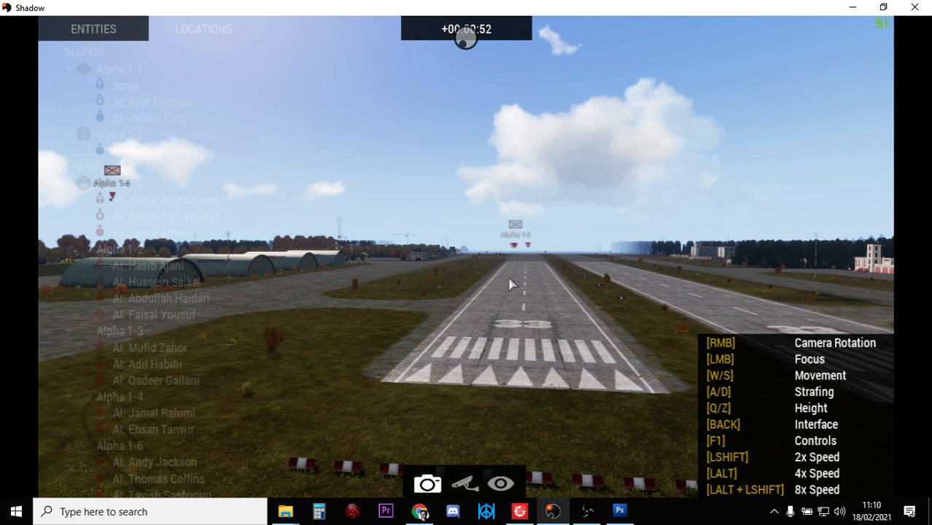
pyautogui.moveTo(530, 293); pyautogui.dragTo(695, 357, button='right')
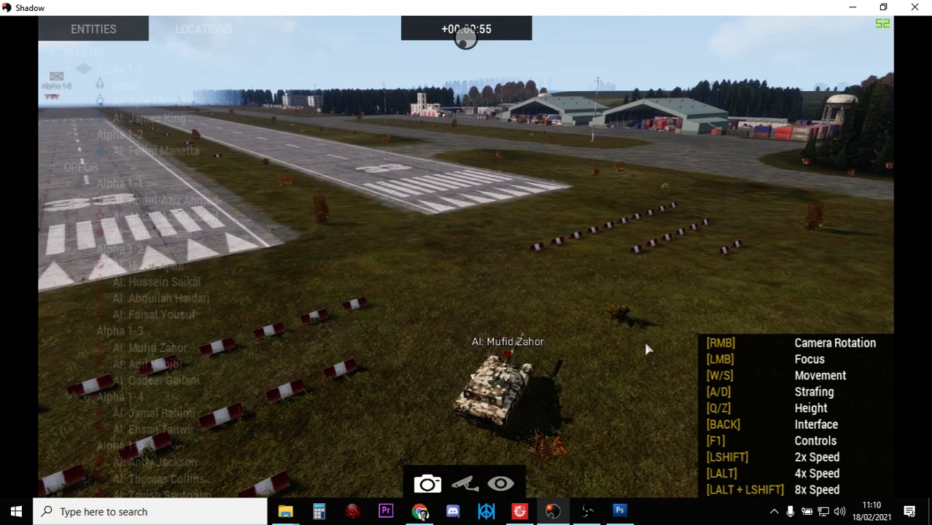
pyautogui.moveTo(646, 349); pyautogui.dragTo(360, 210, button='right')
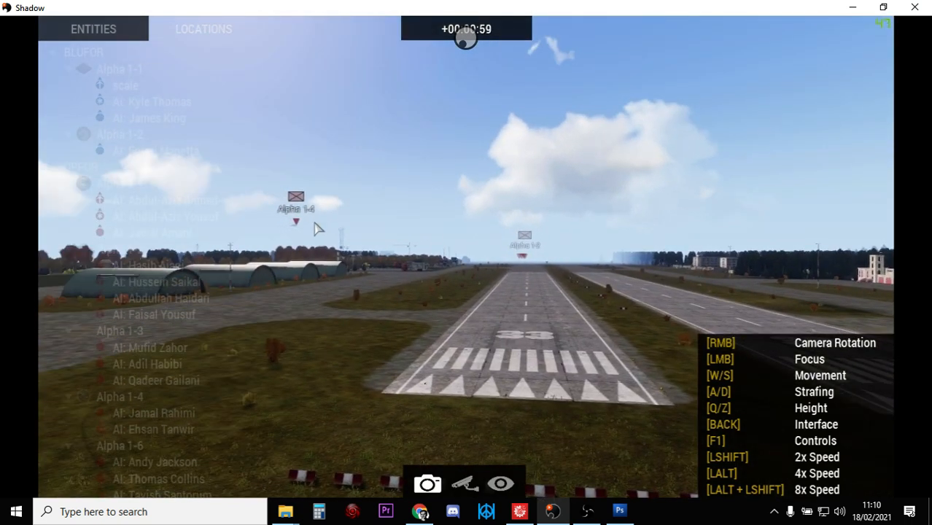
pyautogui.press('Escape')
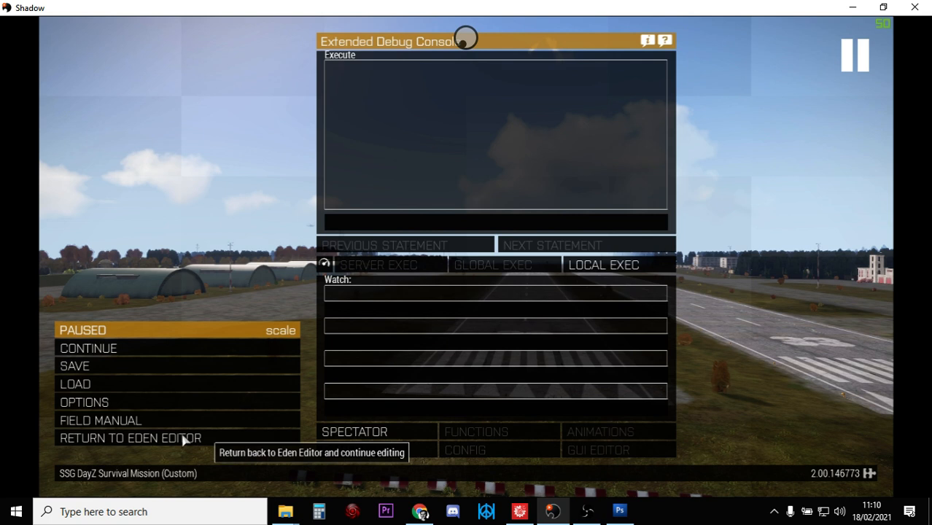
pyautogui.click(184, 439)
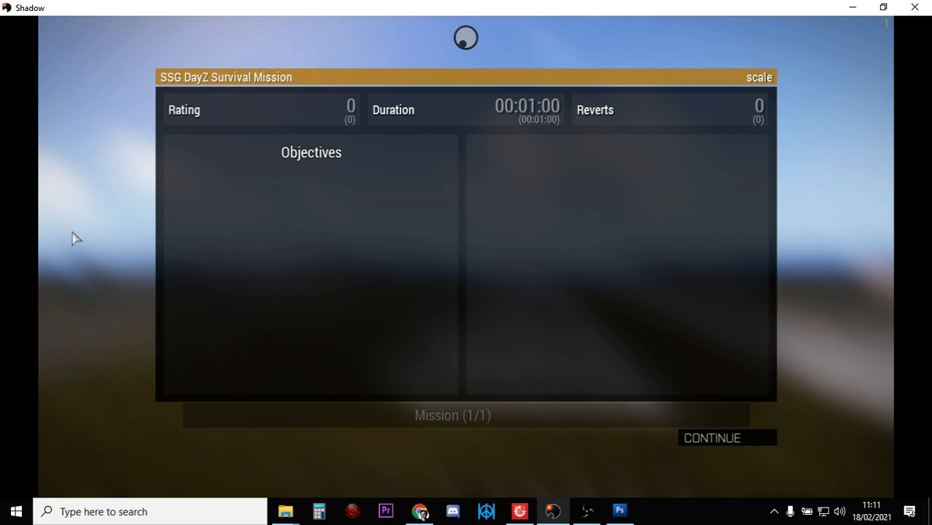
pyautogui.click(465, 38)
pyautogui.click(414, 118)
pyautogui.click(589, 514)
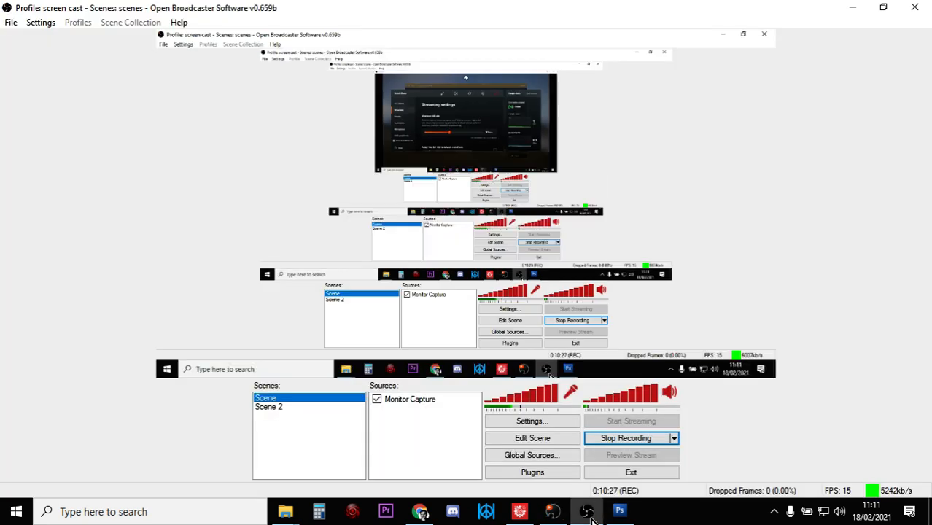